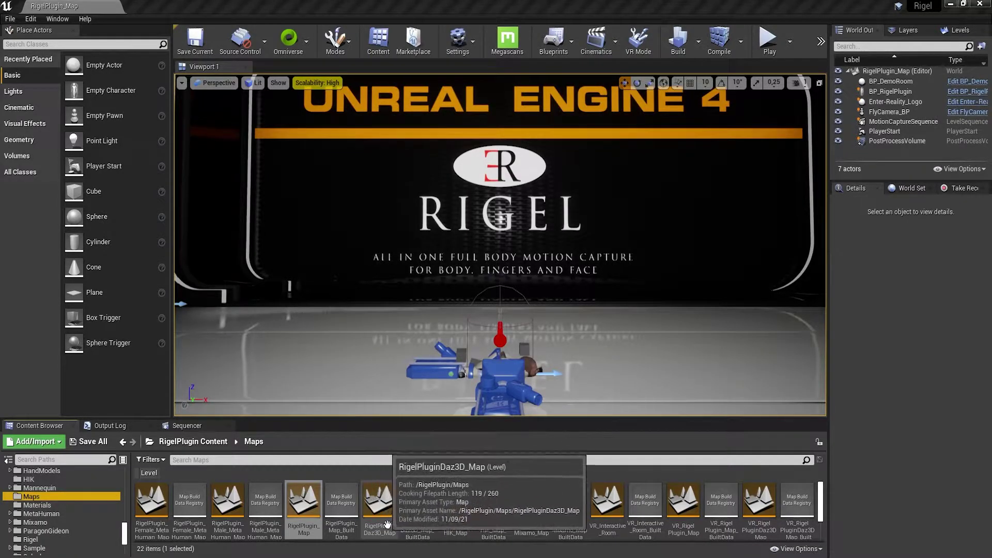
Step: Open the RigelPluginDaz3D_Map level and inspect the inherited Mesh component of the BP_RigelPluginDaz3D blueprint
double_click(380, 506)
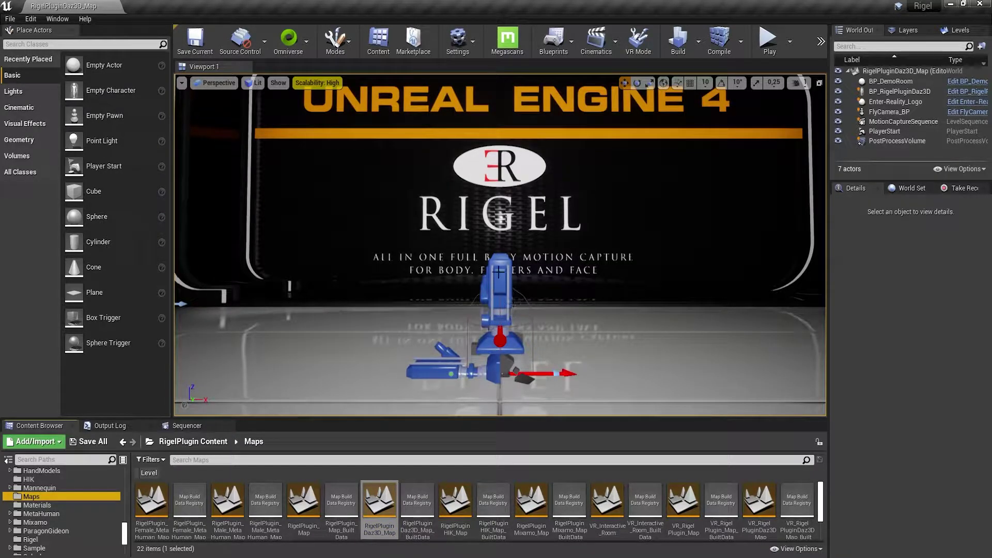
left_click(900, 92)
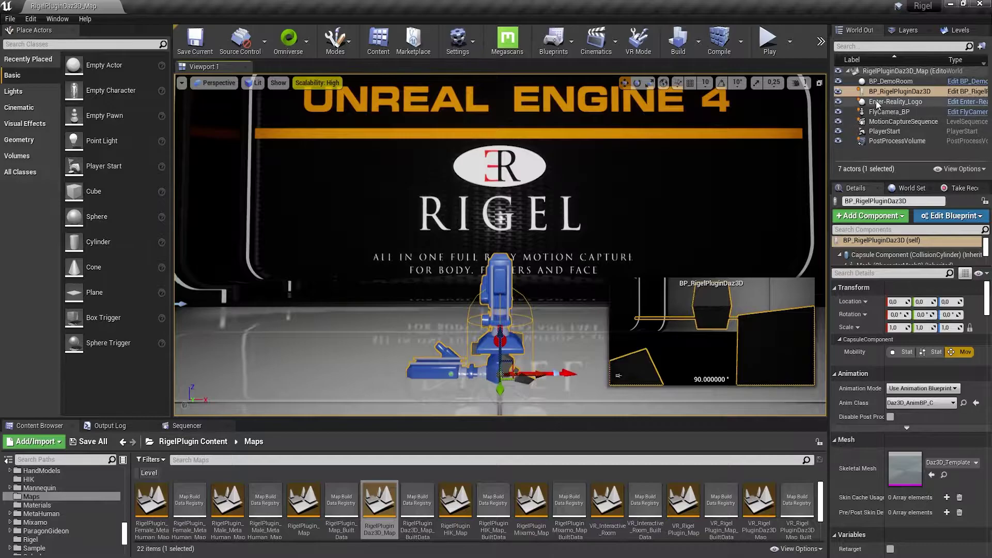
left_click(968, 91)
left_click(50, 97)
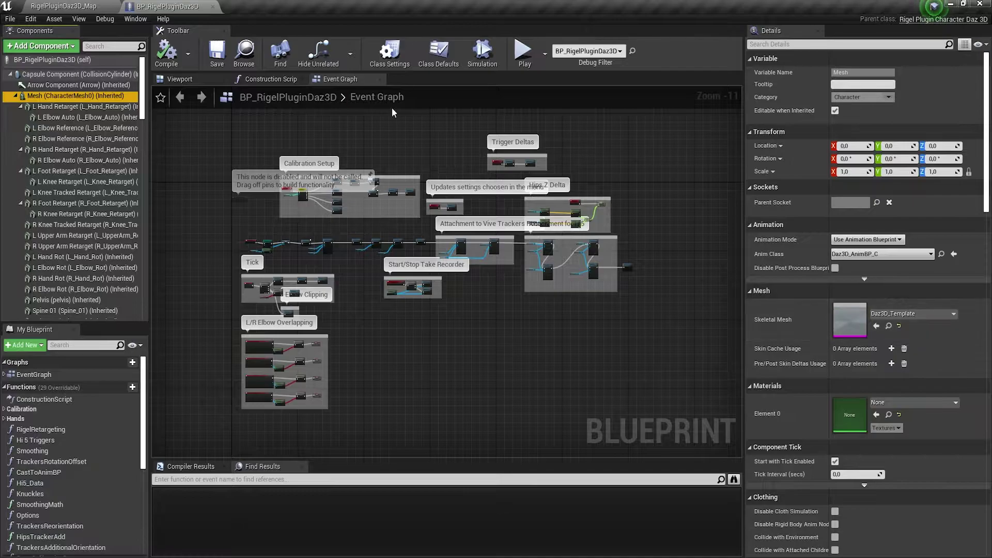
left_click(211, 7)
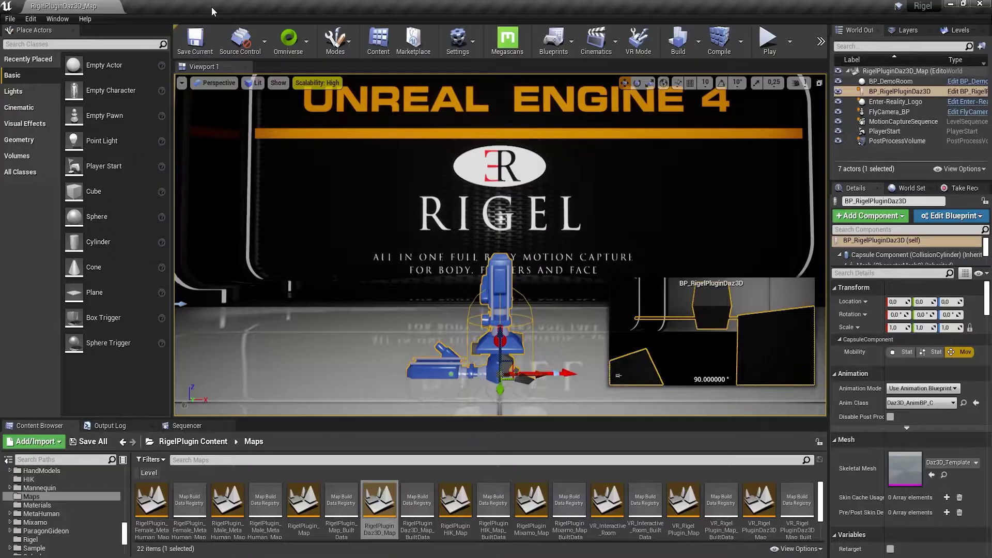
Step: Check in the project's installed importer plugins whether DazToUnreal is enabled
left_click(474, 48)
left_click(504, 98)
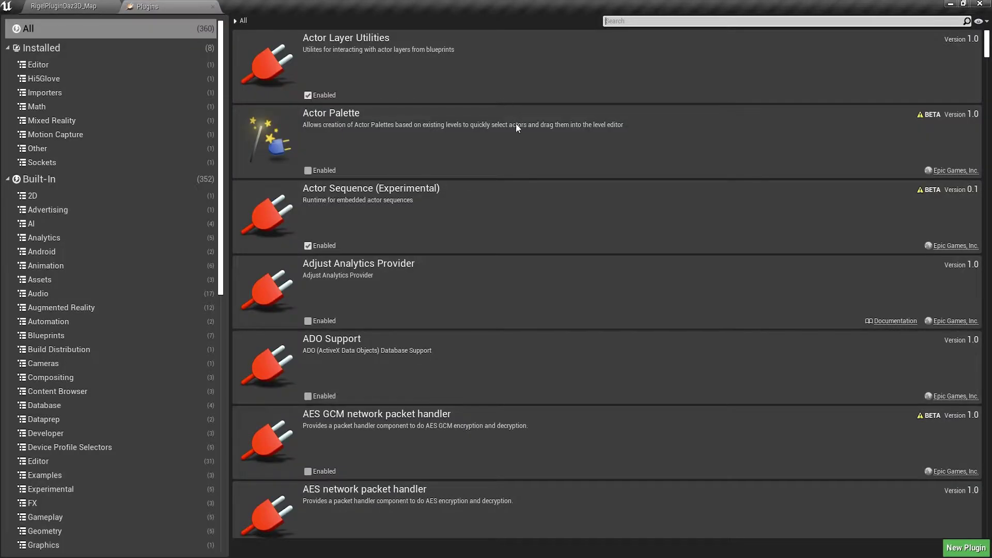
left_click(54, 92)
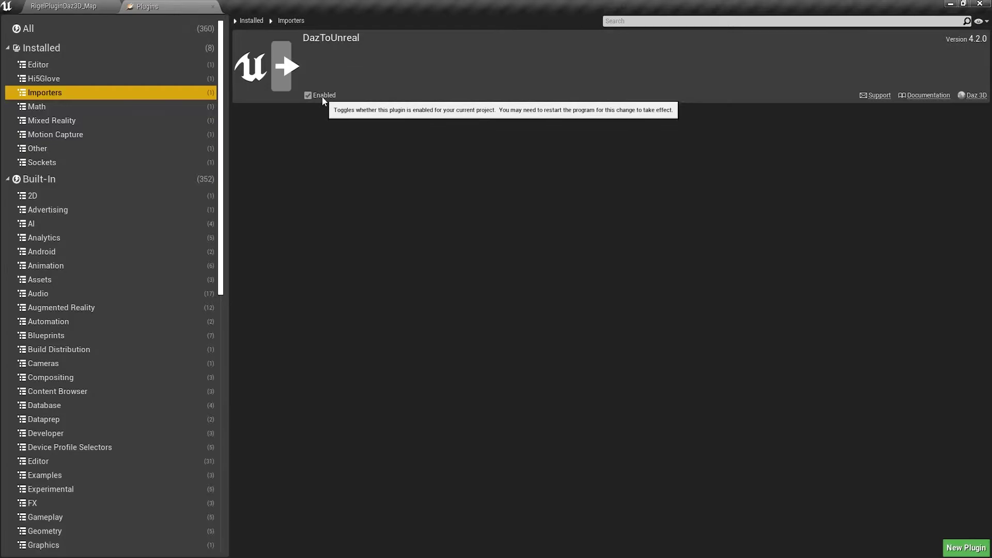
left_click(213, 7)
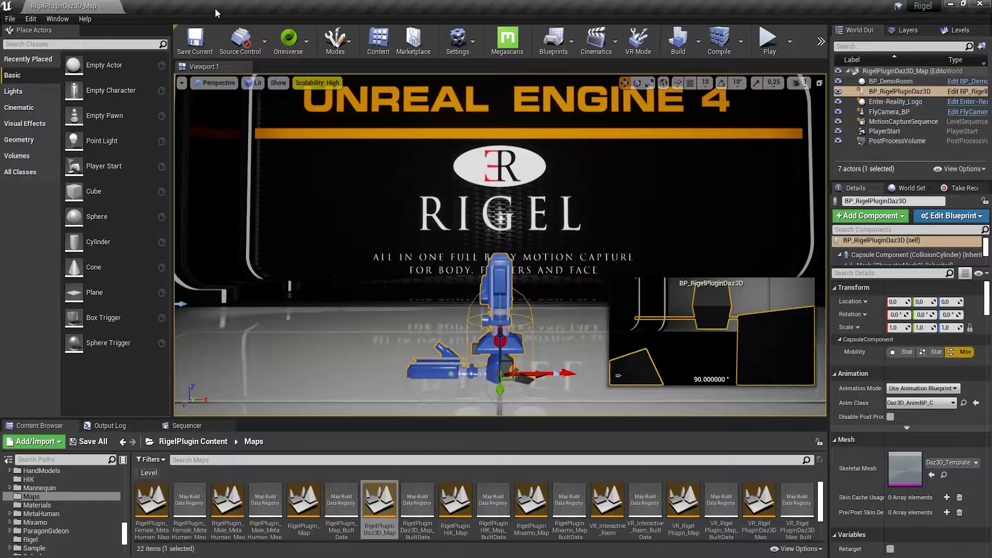
Step: Review the Daz to Unreal plugin settings in the project settings, including the import options and skeletons
left_click(465, 36)
left_click(493, 85)
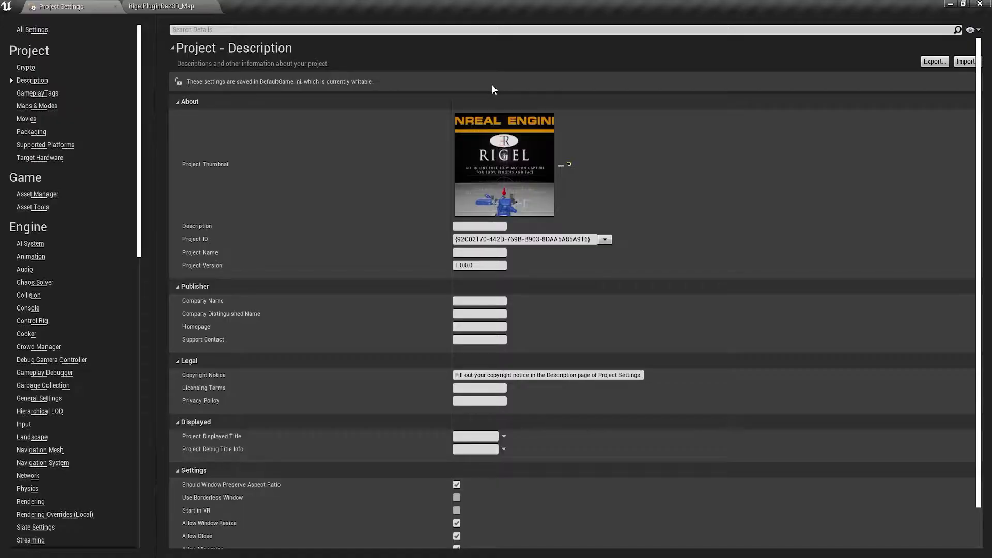
left_click_drag(140, 77, 143, 346)
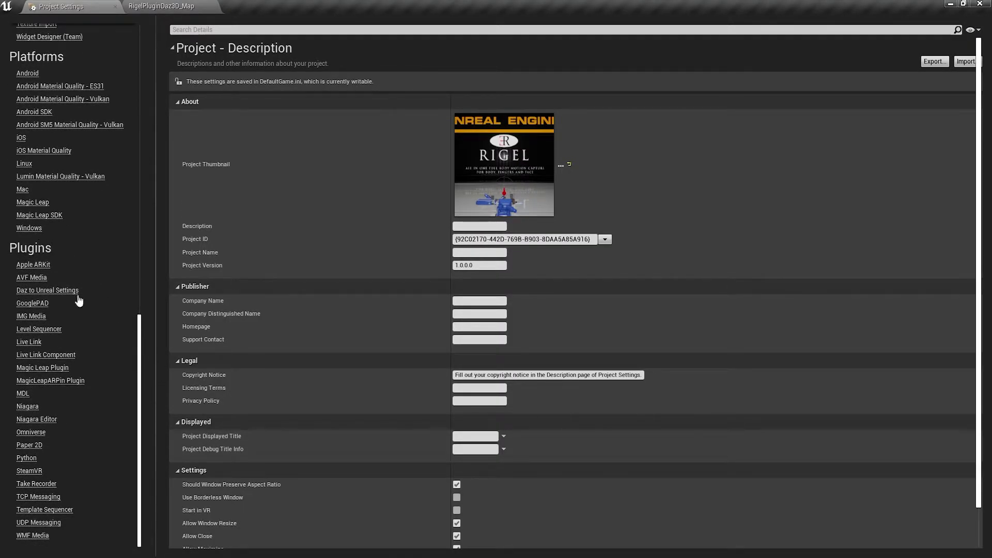
left_click(41, 292)
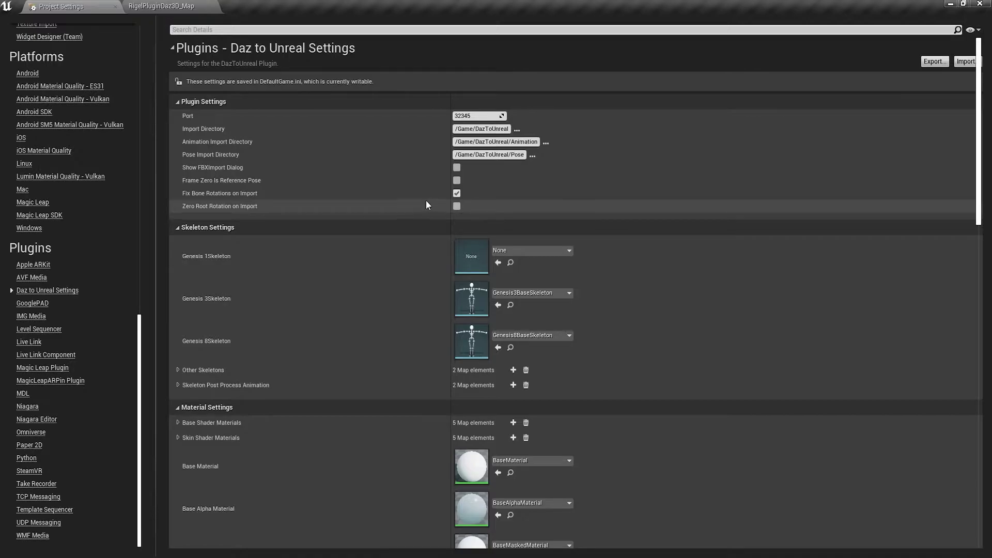
middle_click(80, 5)
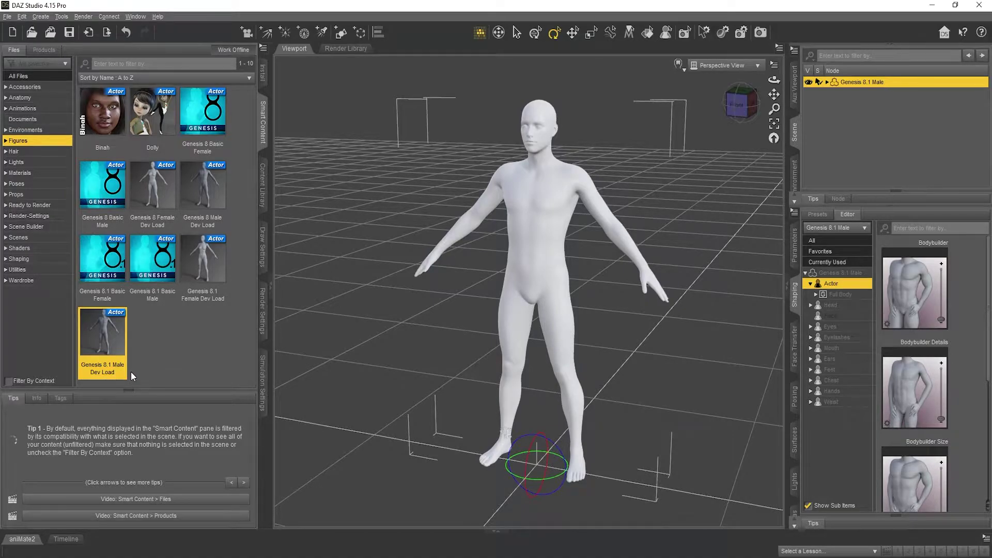
Step: In DAZ Studio, start a Daz to Unreal transfer of the Genesis 8.1 Male as a skeletal mesh with morphs enabled
left_click(7, 17)
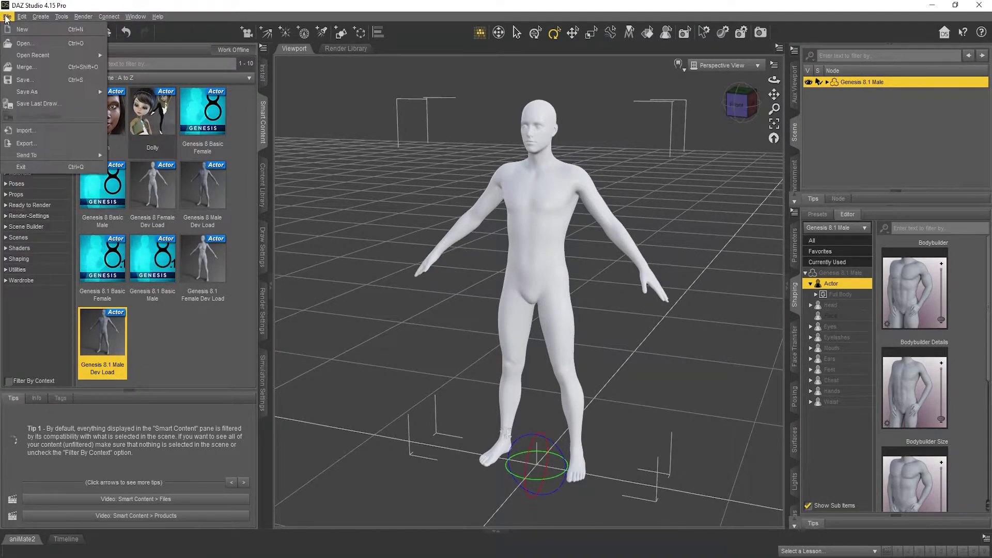
mouse_move(53, 154)
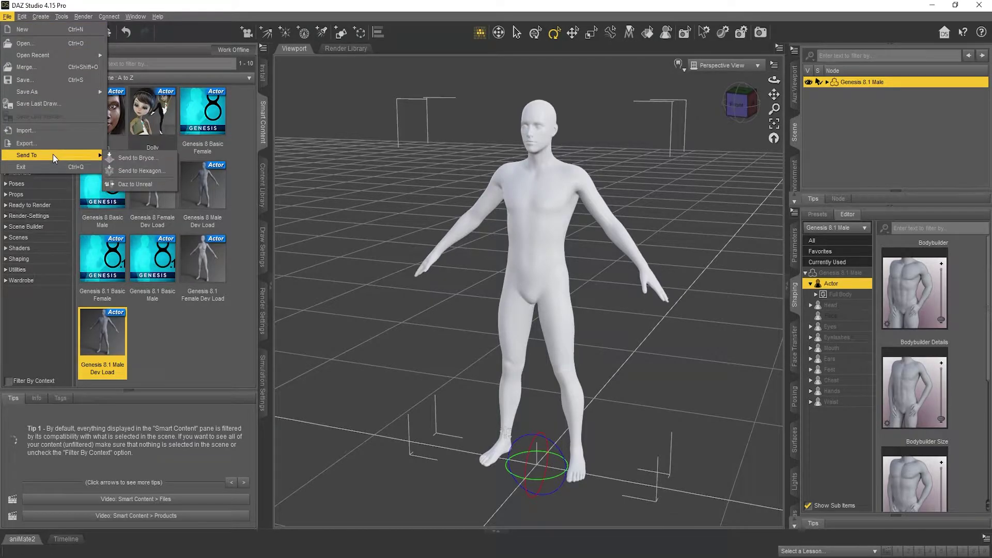
left_click(133, 184)
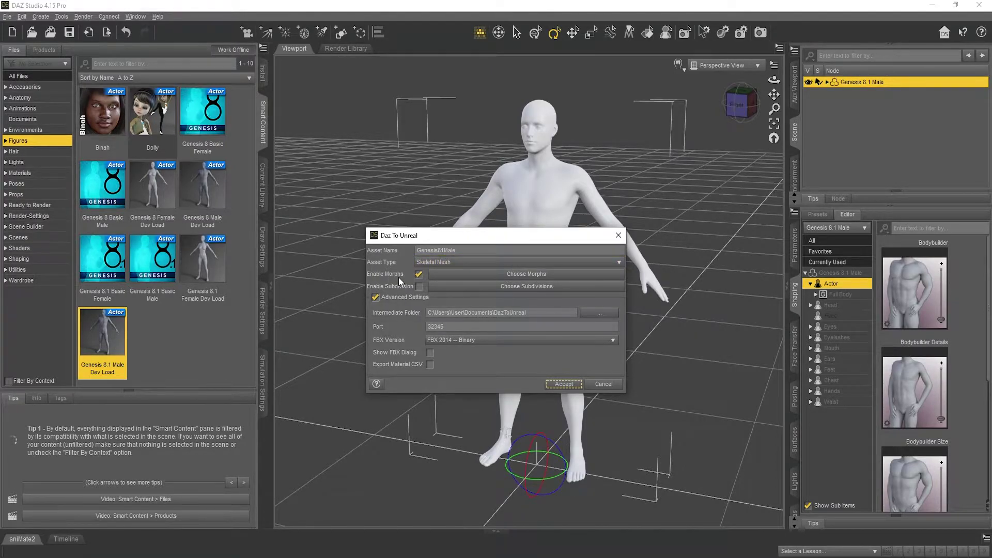
left_click(419, 278)
left_click(420, 277)
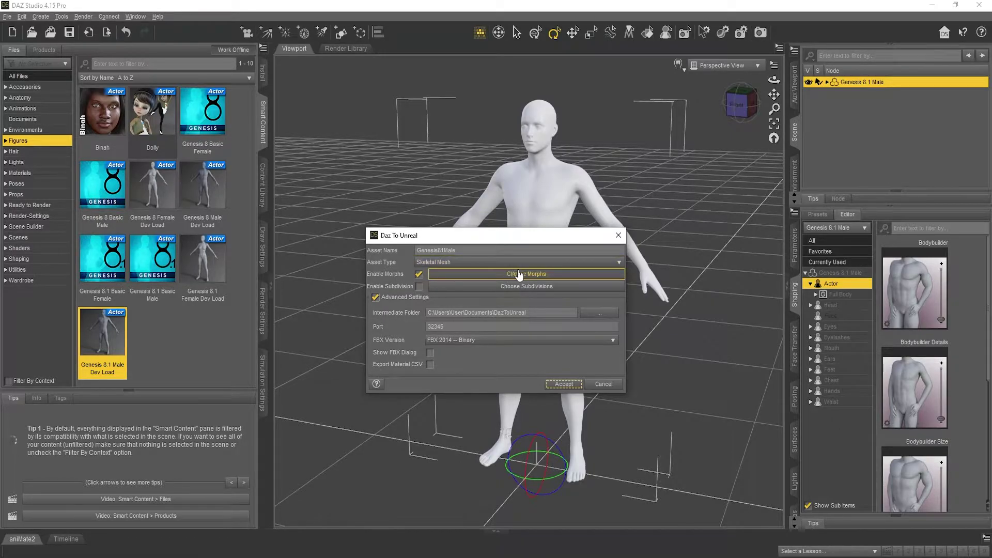
Step: Add all Head morphs from Pose Controls to the export list and send the figure to Unreal
left_click(525, 276)
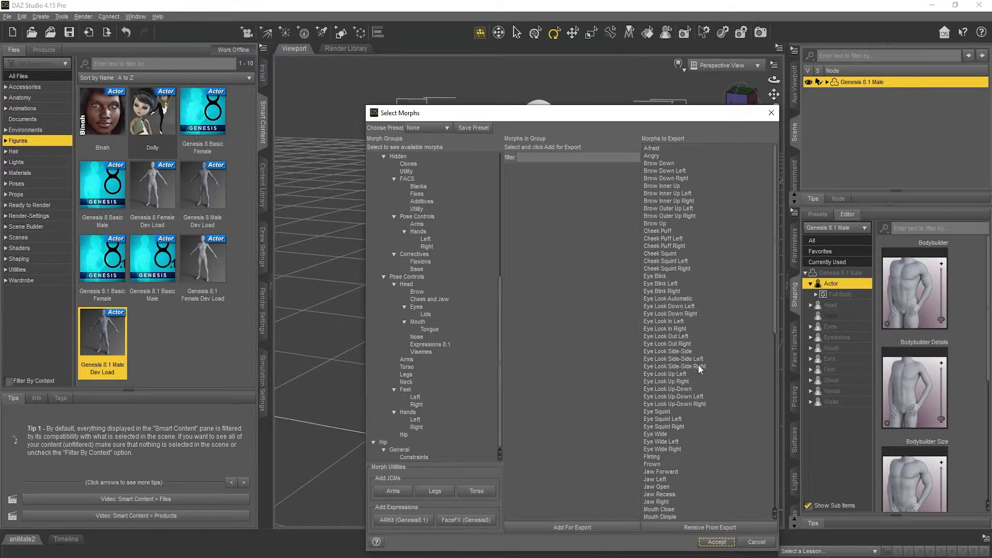
left_click(412, 287)
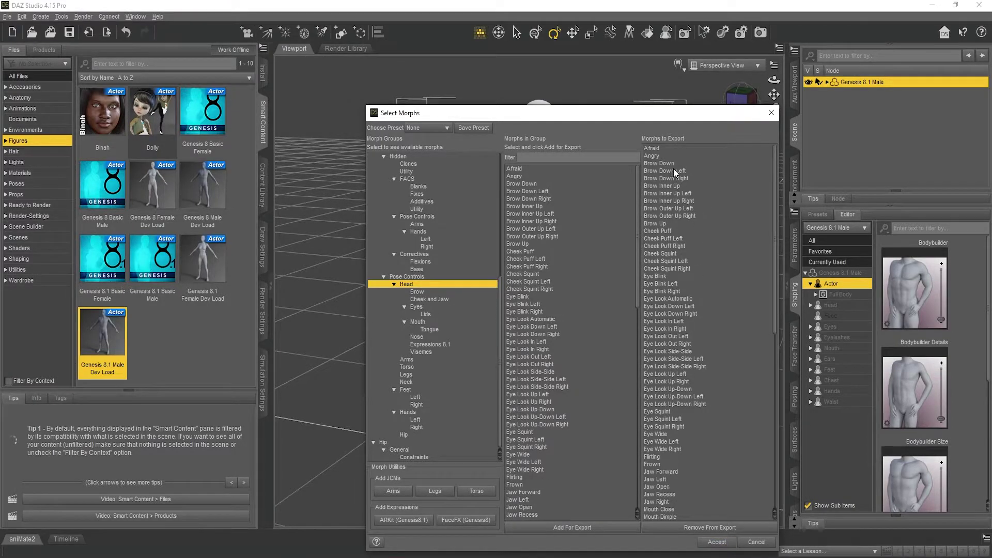
scroll(557, 302, "down", 20)
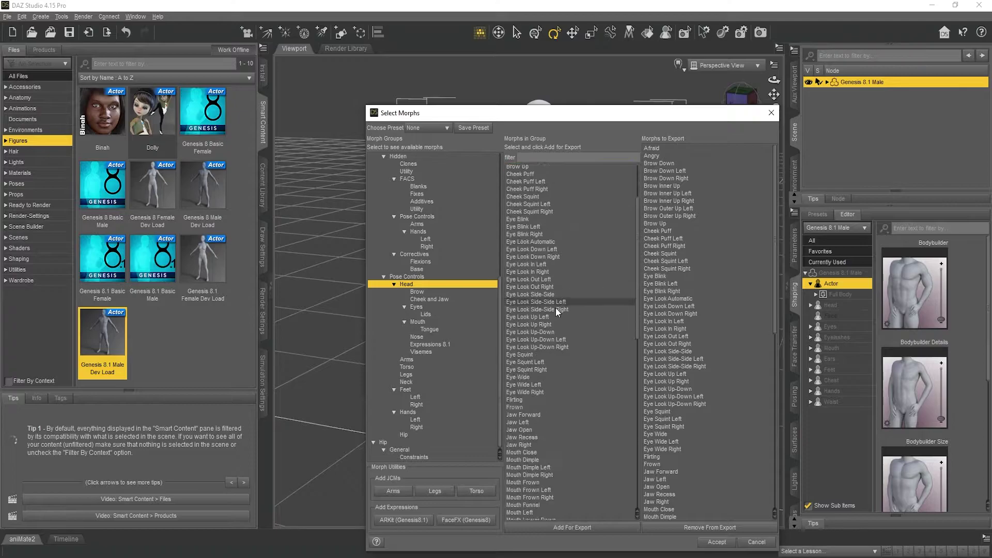
key("ctrl+a")
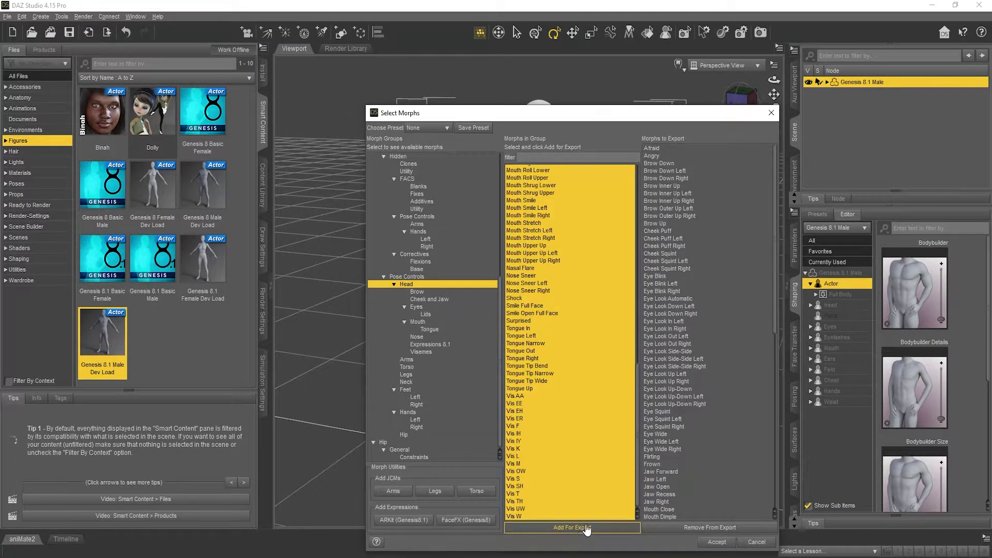
left_click(720, 545)
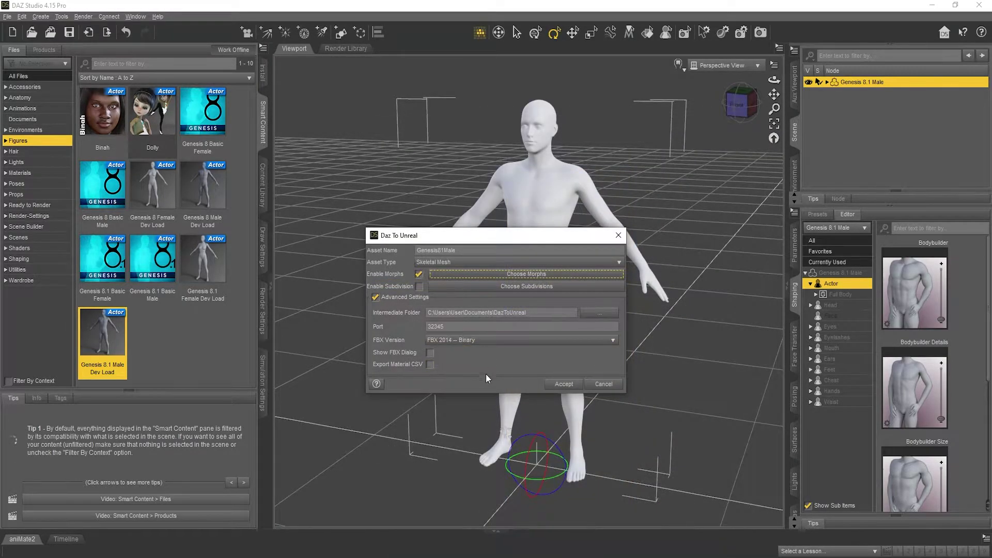
left_click(565, 384)
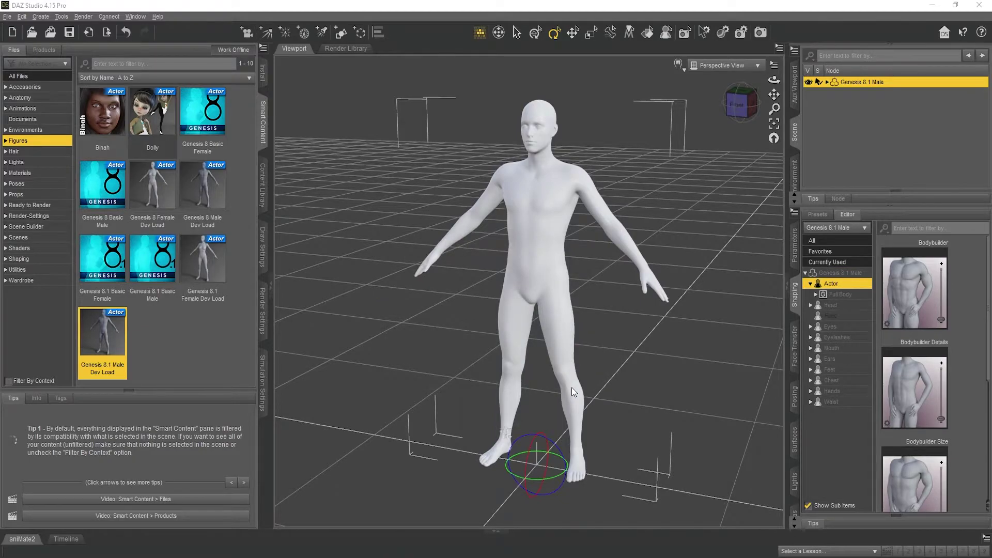
Step: Switch back to Unreal Engine, open the imported Genesis81Male skeletal mesh and close the message log
left_click(934, 7)
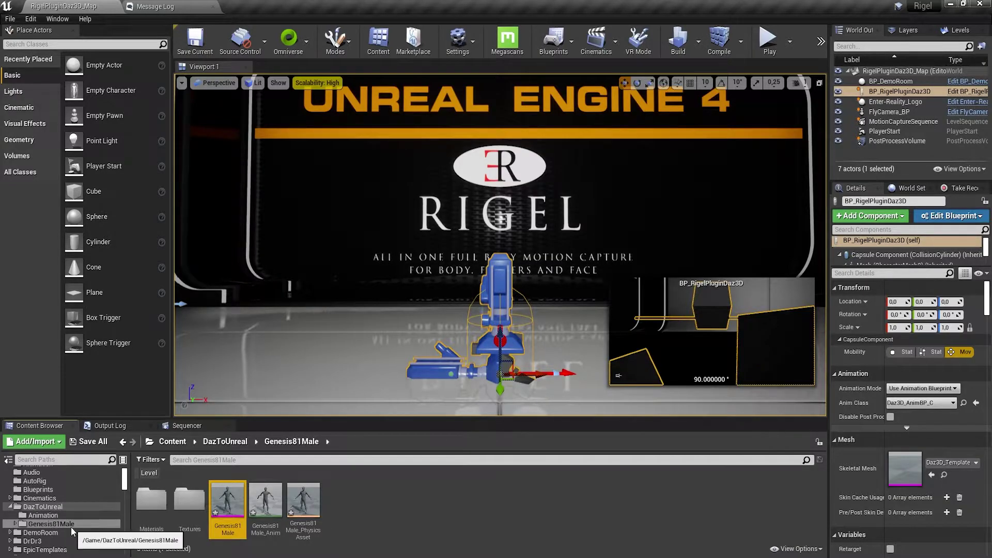
double_click(235, 500)
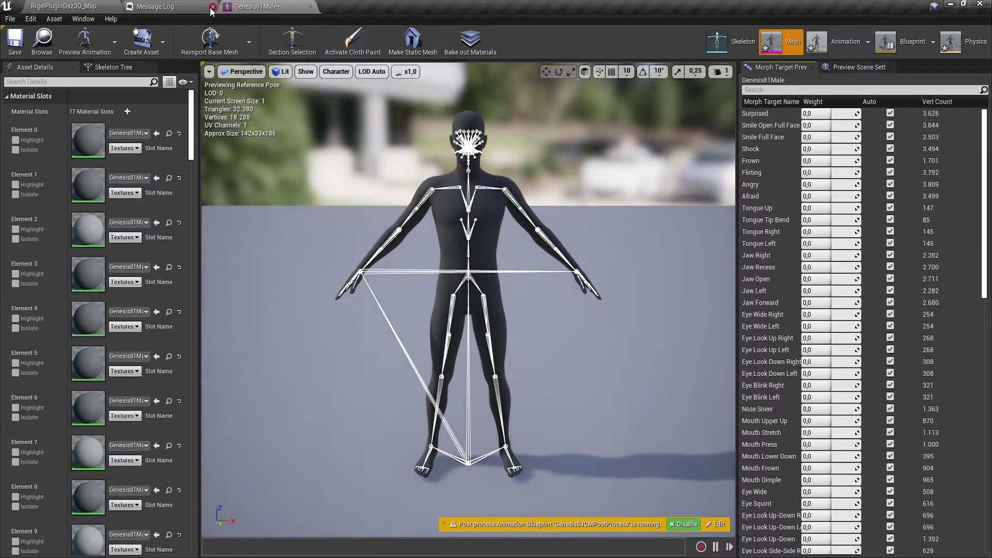
left_click(213, 7)
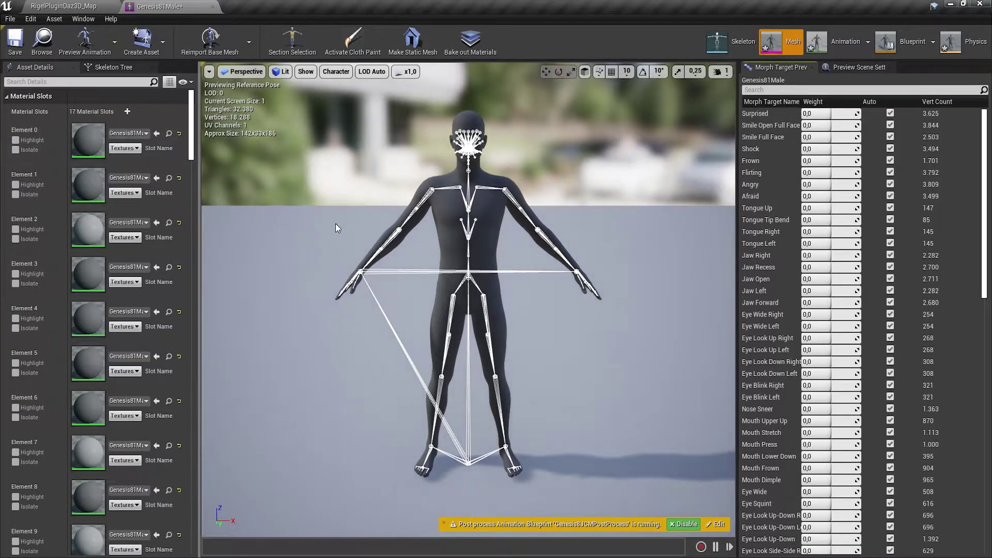
Step: In the mesh's skeleton, clear the Humanoid rig's bone mapping and load a saved mapping
left_click(746, 43)
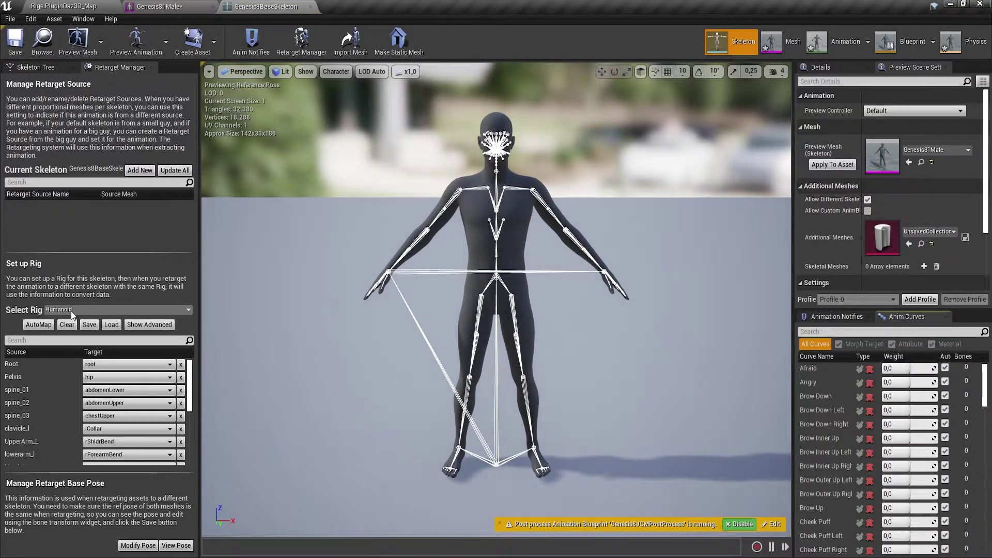
left_click(69, 325)
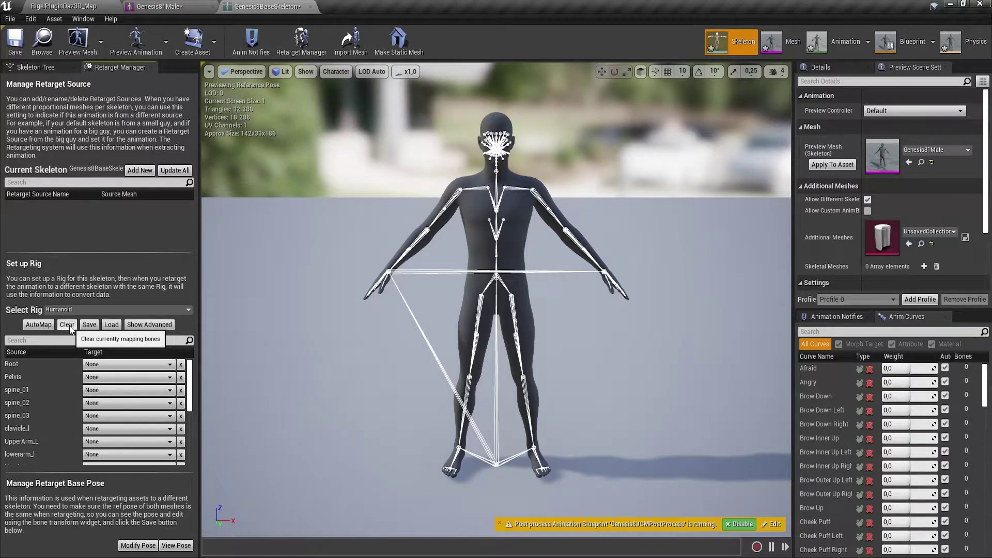
left_click(110, 326)
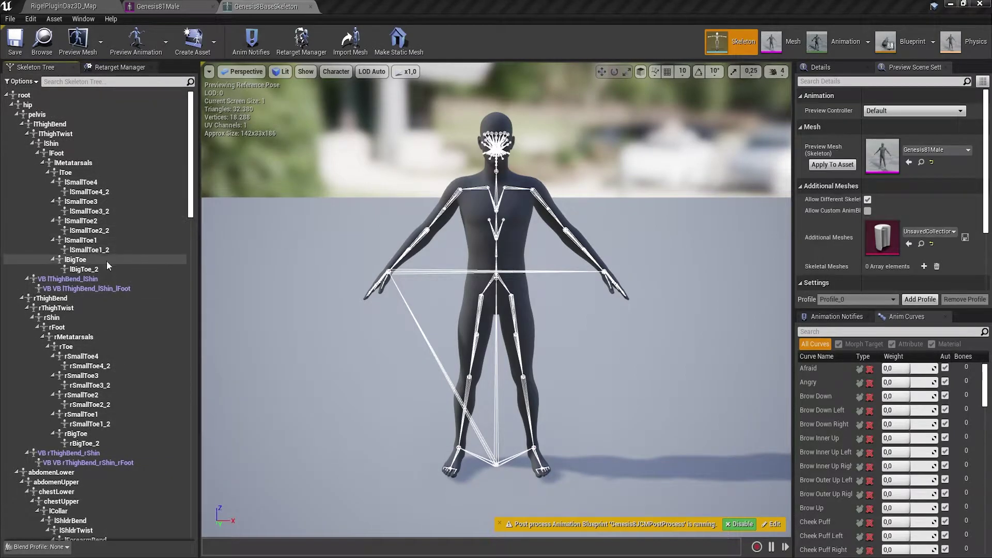
Step: Delete the virtual bones VB lThighBend_lShin and VB VB lThighBend_lShin_lFoot from the skeleton
left_click(92, 287)
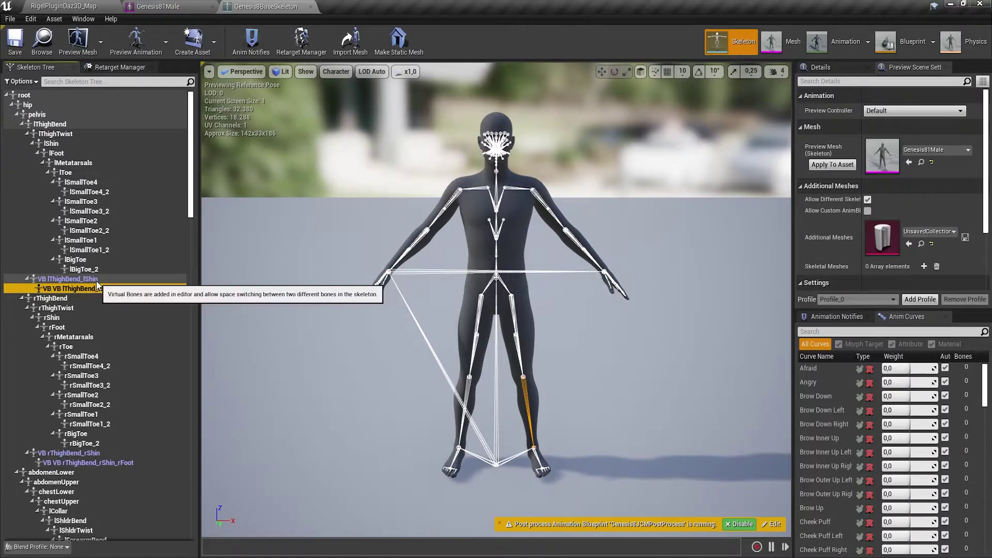
left_click(96, 280, "ctrl")
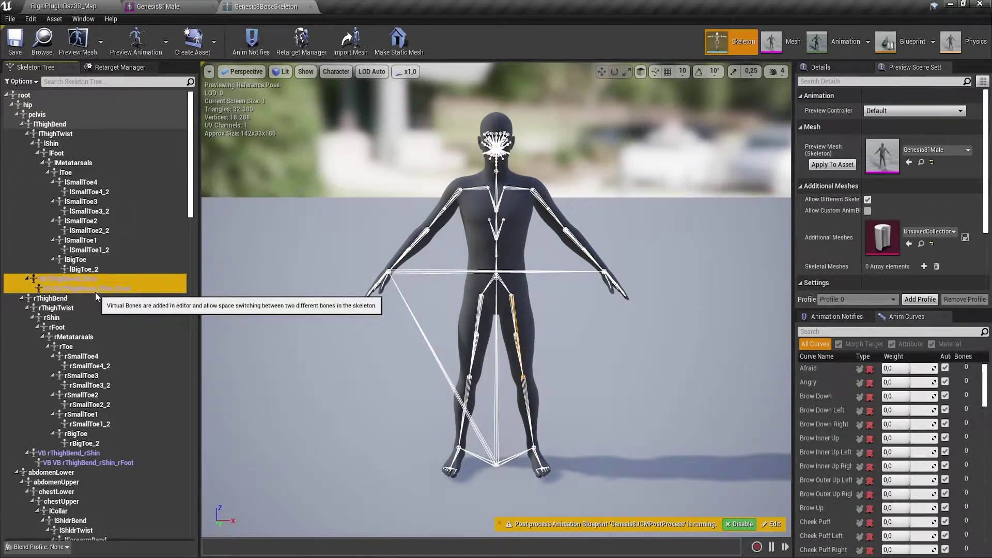
key("Delete")
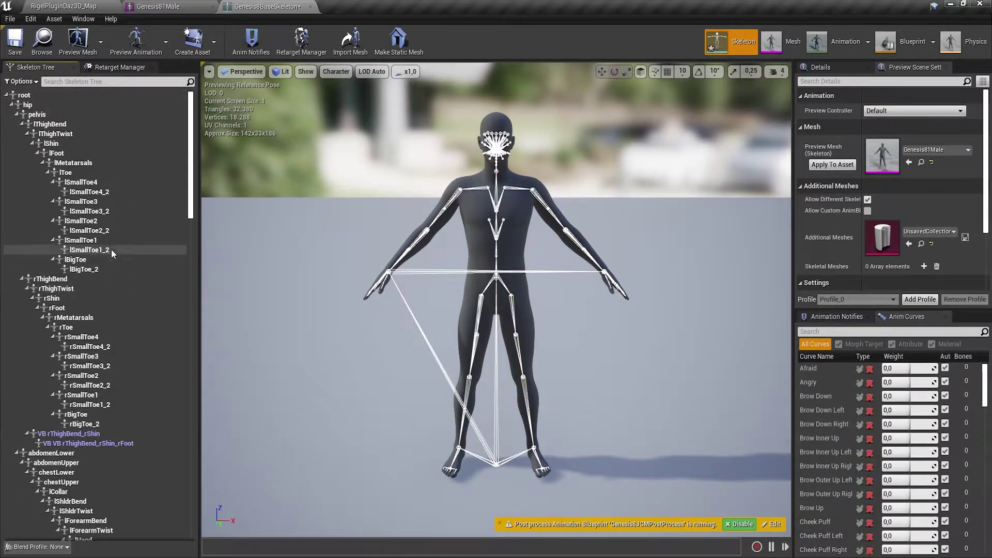
Step: Add a virtual bone from lThighBend to the target bone lShin
left_click(55, 124)
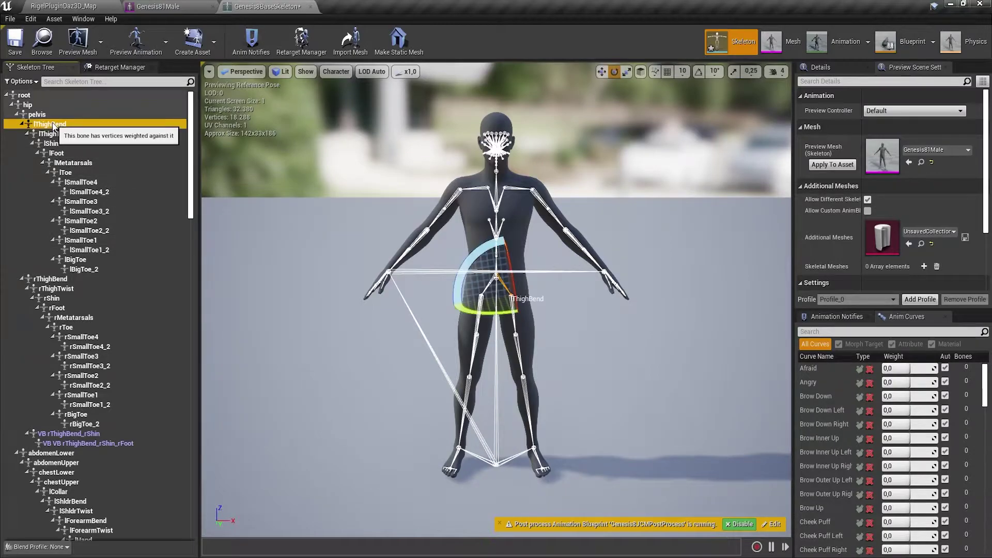
right_click(54, 125)
mouse_move(153, 201)
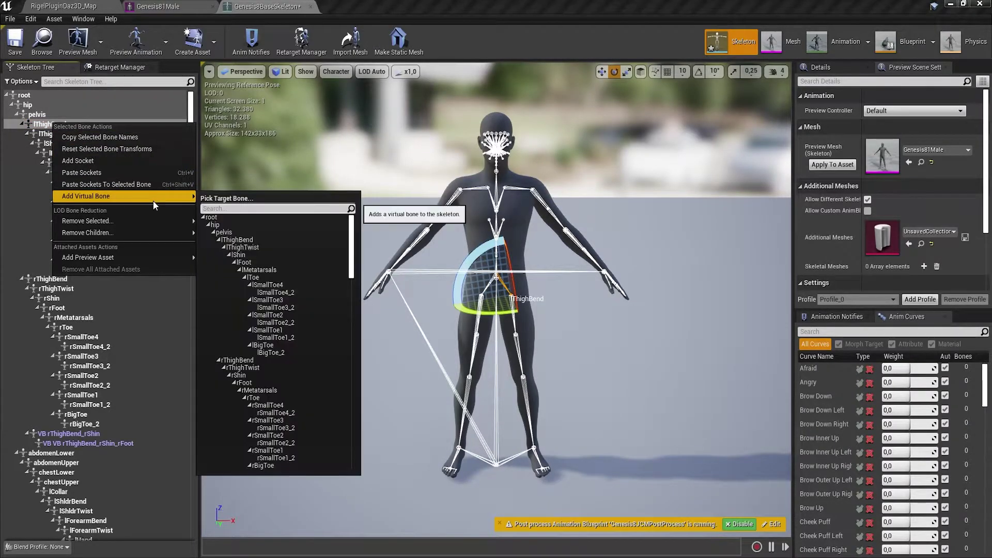
left_click(242, 254)
Step: Add a virtual bone from VB lThighBend_lShin to the target bone lFoot
left_click(86, 279)
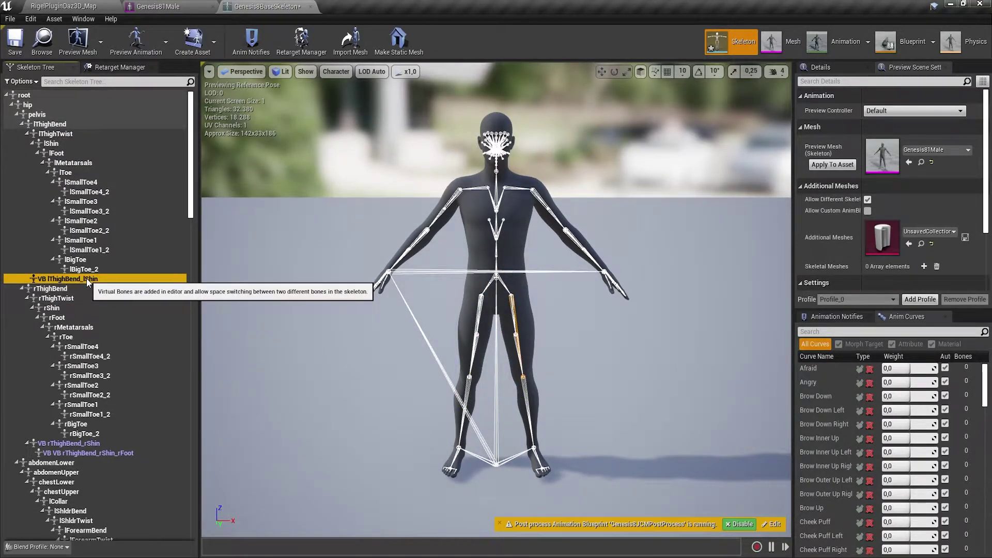
right_click(86, 278)
mouse_move(143, 316)
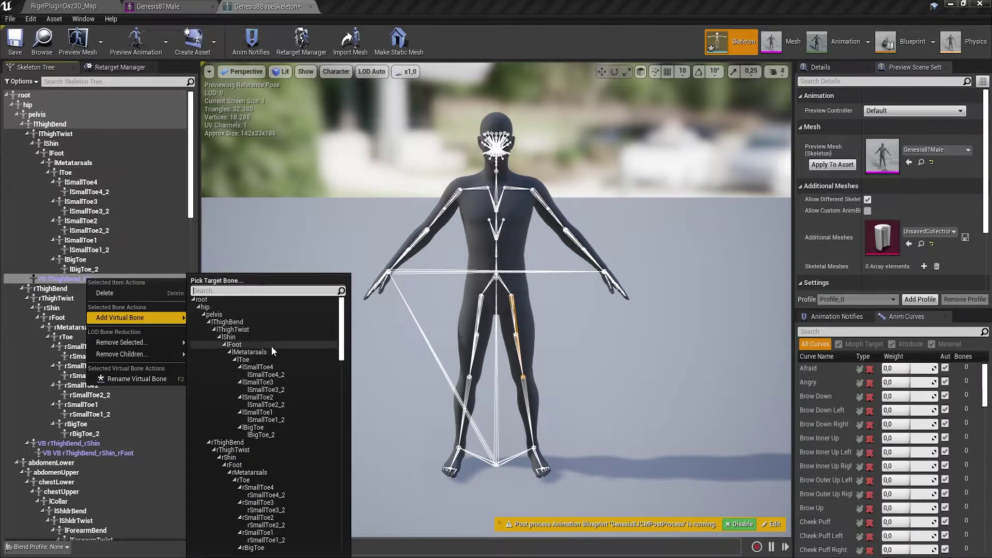
left_click(235, 344)
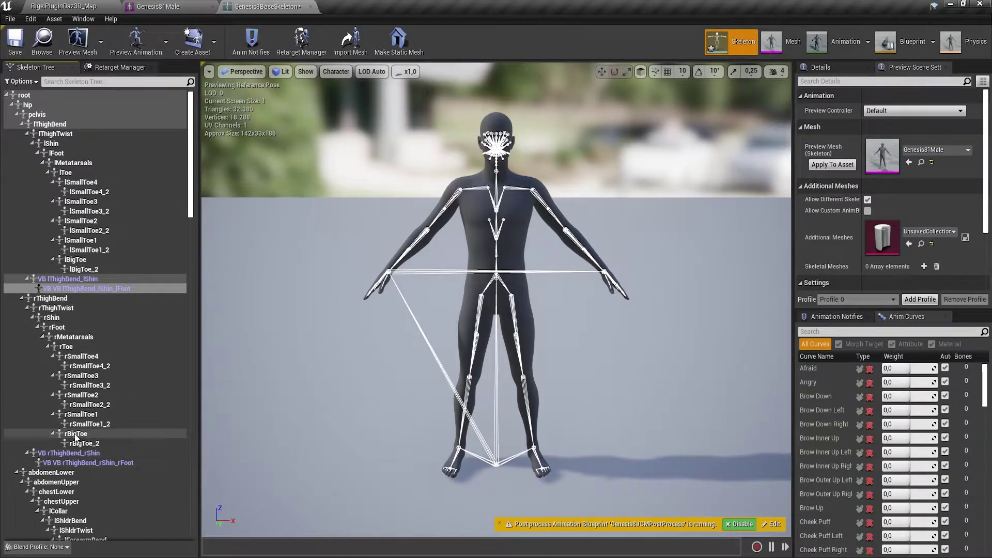
Step: Delete the virtual bones VB lShldrBend_lForearmBend and VB VB lShldrBend_lForearmBend_lHand from the skeleton
scroll(106, 371, "down", 4)
scroll(106, 370, "down", 5)
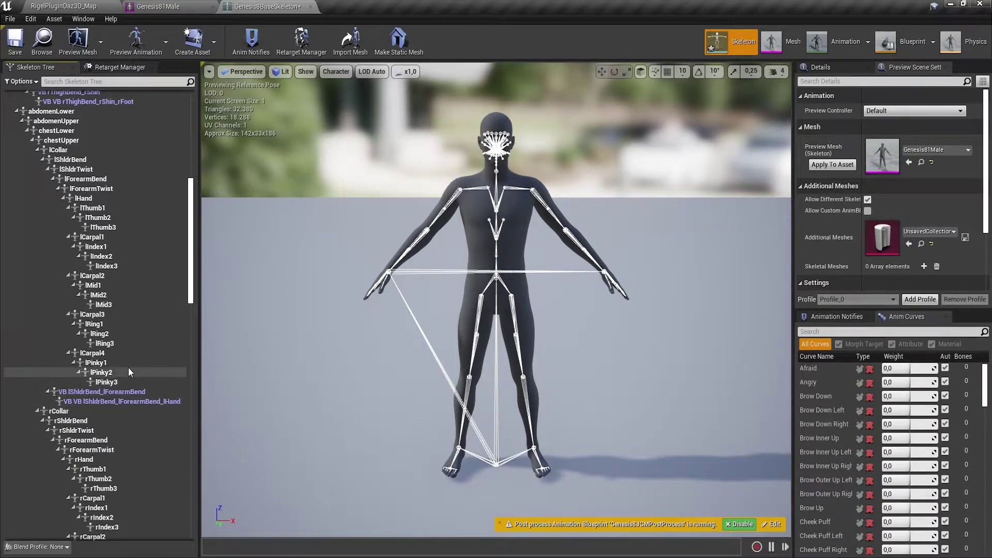
left_click(122, 394)
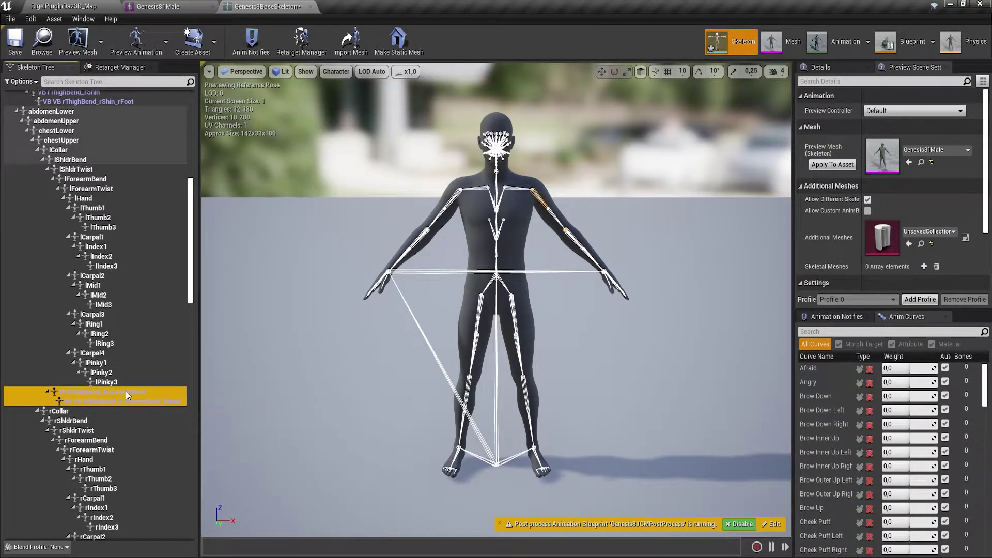
key("Delete")
Step: Add a virtual bone from lShldrBend to the target bone lForearmBend
scroll(137, 361, "down", 3)
scroll(138, 361, "down", 2)
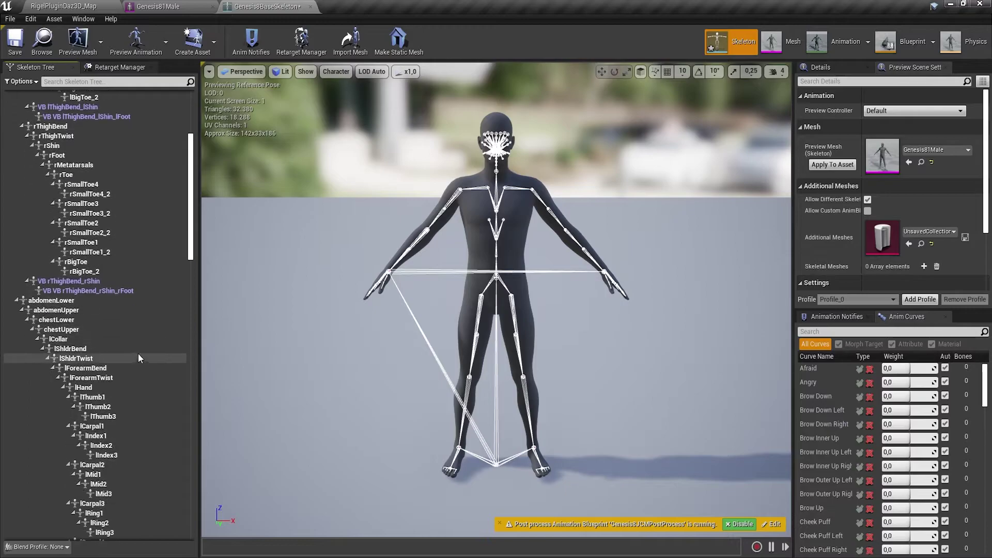
left_click(78, 351)
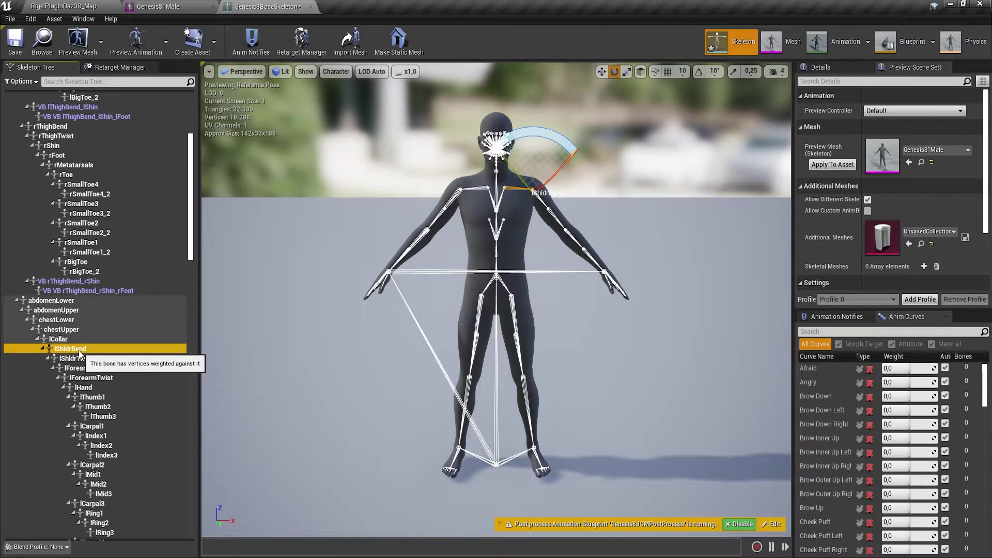
right_click(79, 350)
mouse_move(152, 425)
scroll(321, 416, "down", 10)
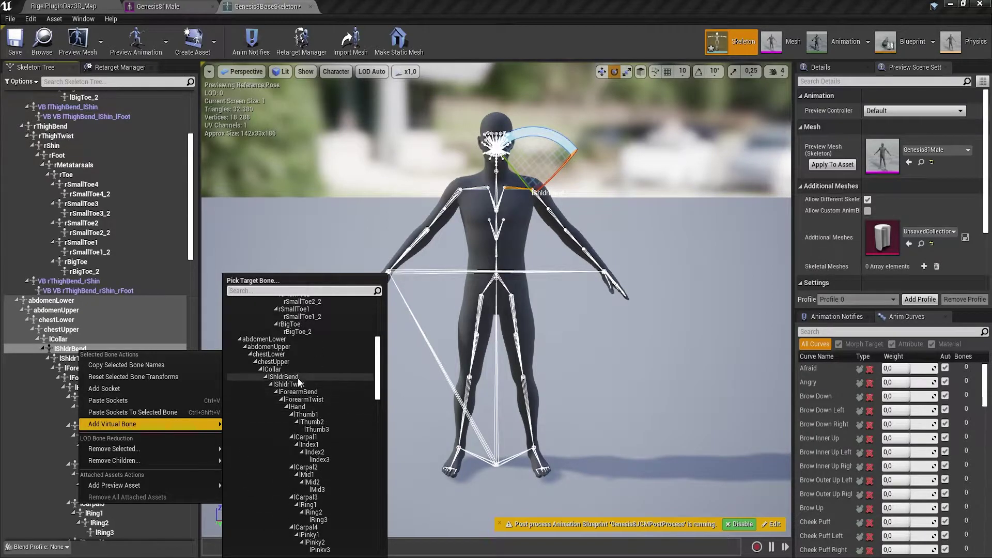
left_click(300, 392)
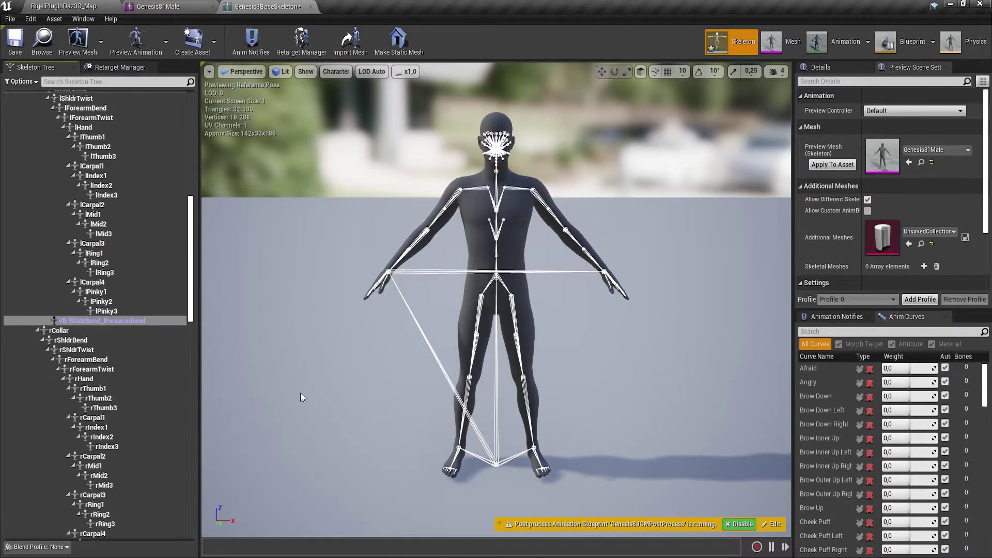
Step: Add a virtual bone from VB lShldrBend_lForearmBend to the target bone lHand
left_click(110, 321)
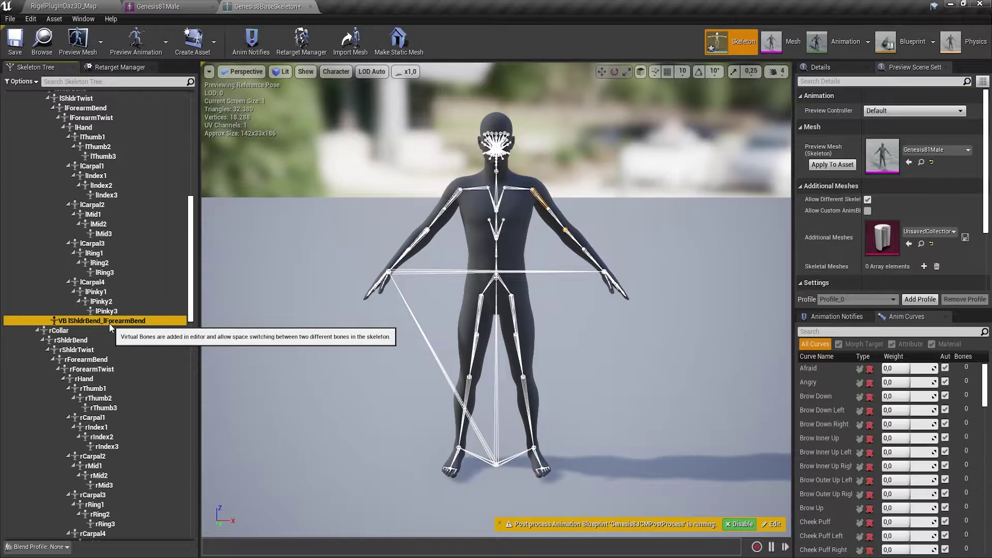
right_click(110, 322)
mouse_move(172, 363)
scroll(284, 372, "down", 5)
scroll(285, 374, "down", 6)
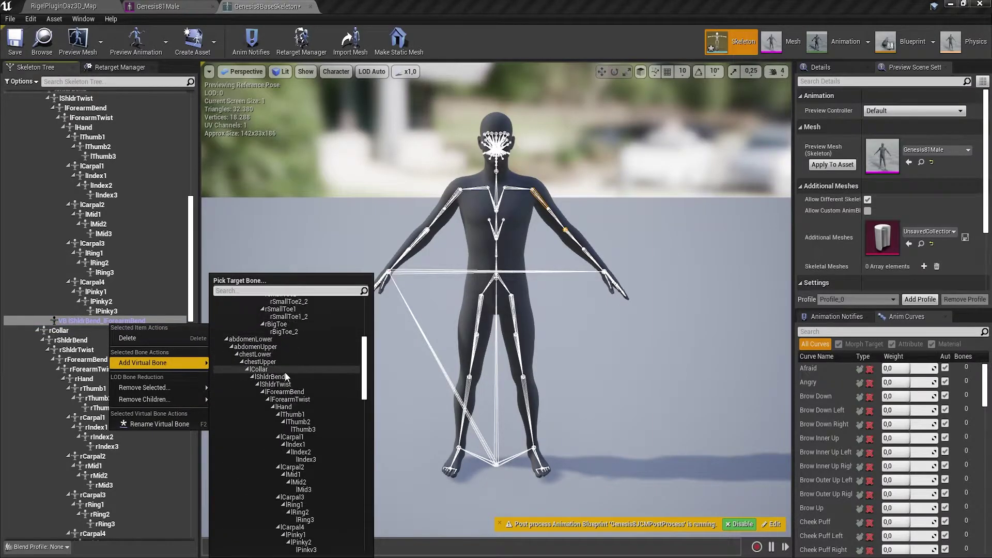
left_click(298, 355)
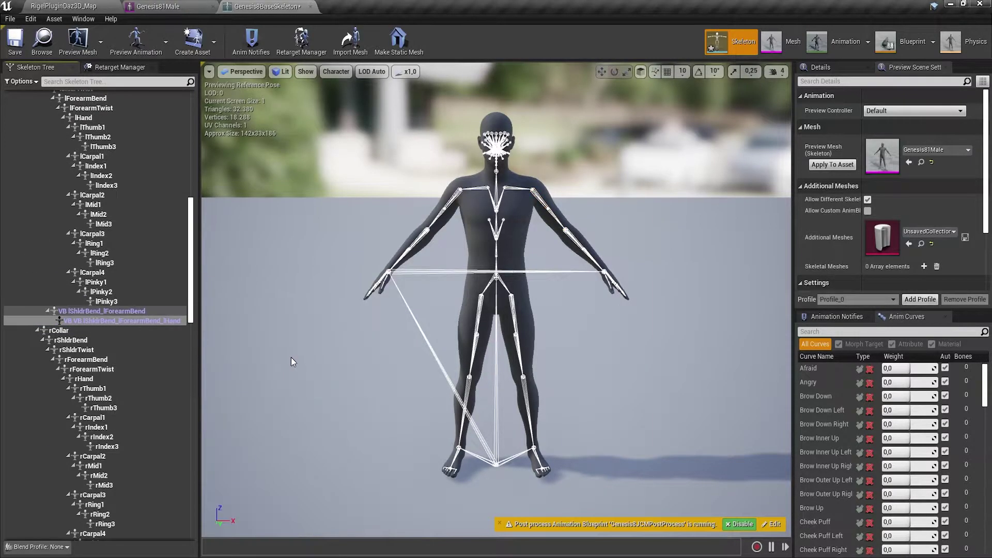
left_click(122, 320)
scroll(133, 327, "down", 5)
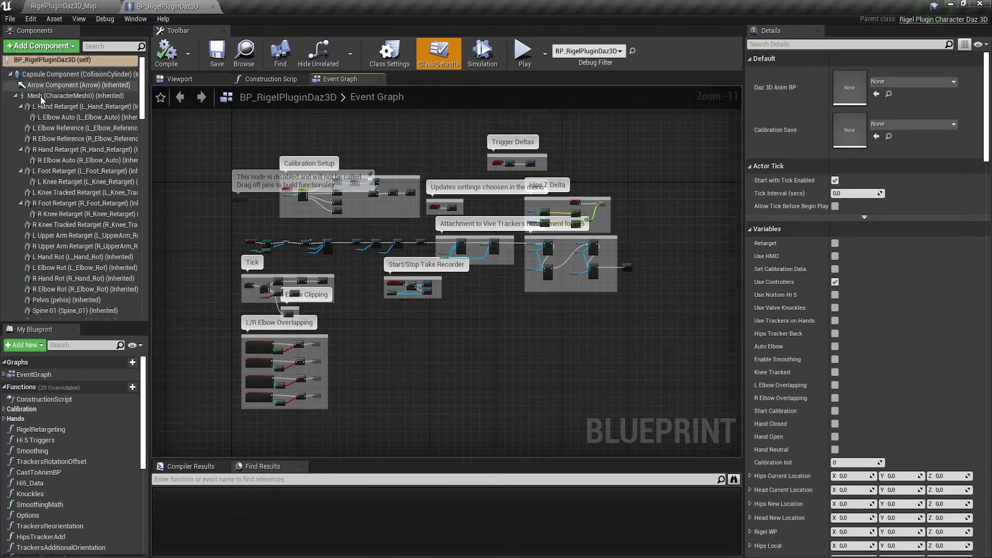
Step: Select the Mesh component in BP_RigelPluginDaz3D and open the Daz3D_AnimBP and Daz3D_T-Pose animation blueprints from the plugin's Daz3D folder
left_click(67, 96)
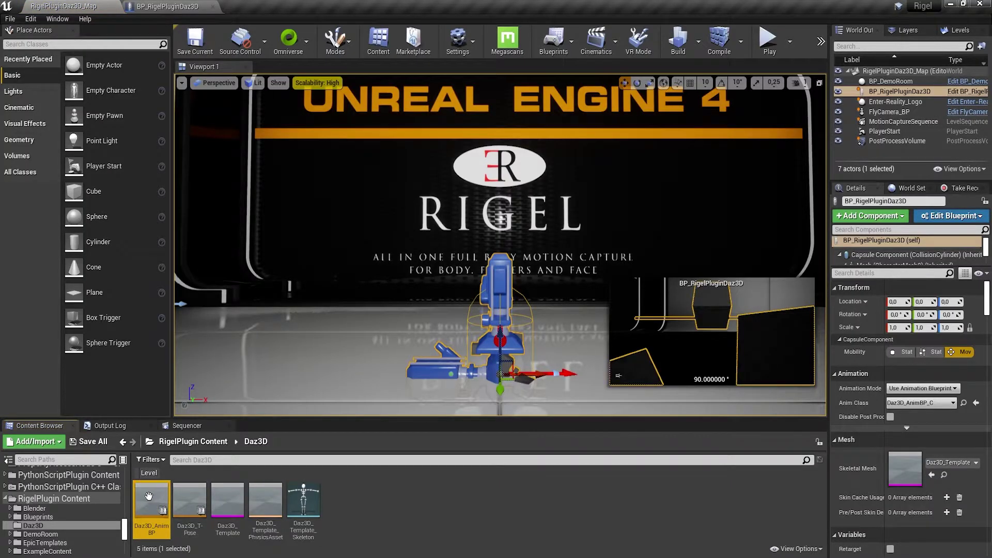
double_click(149, 497)
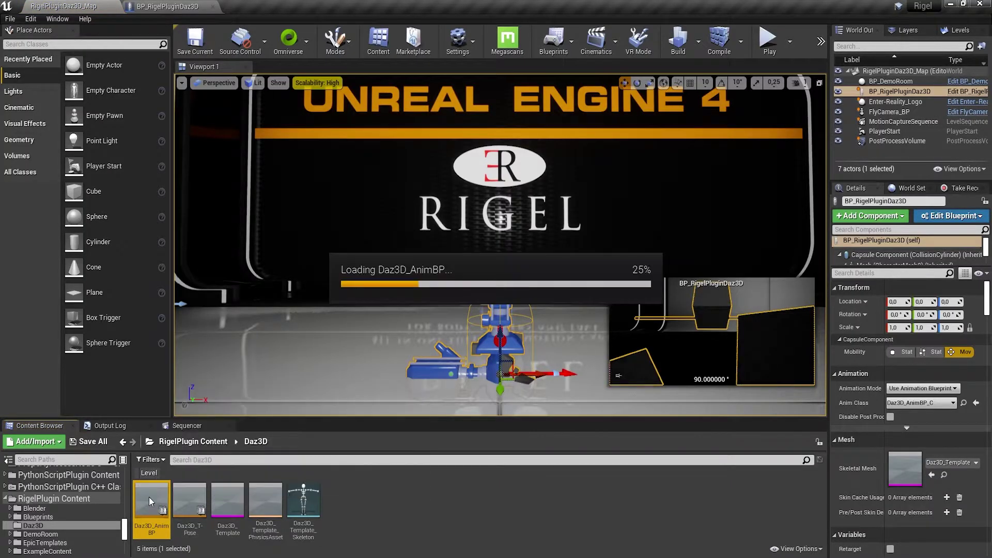
left_click(102, 5)
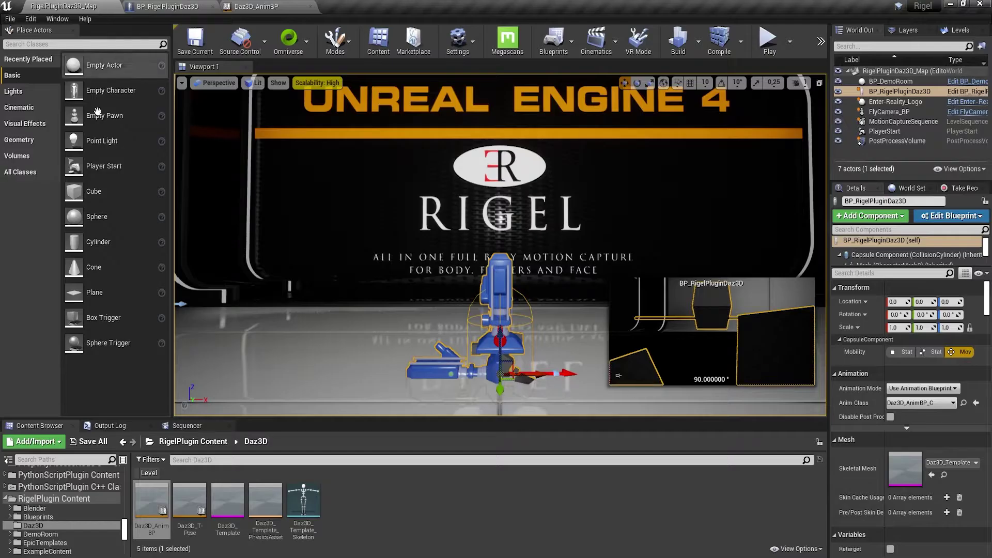
double_click(190, 507)
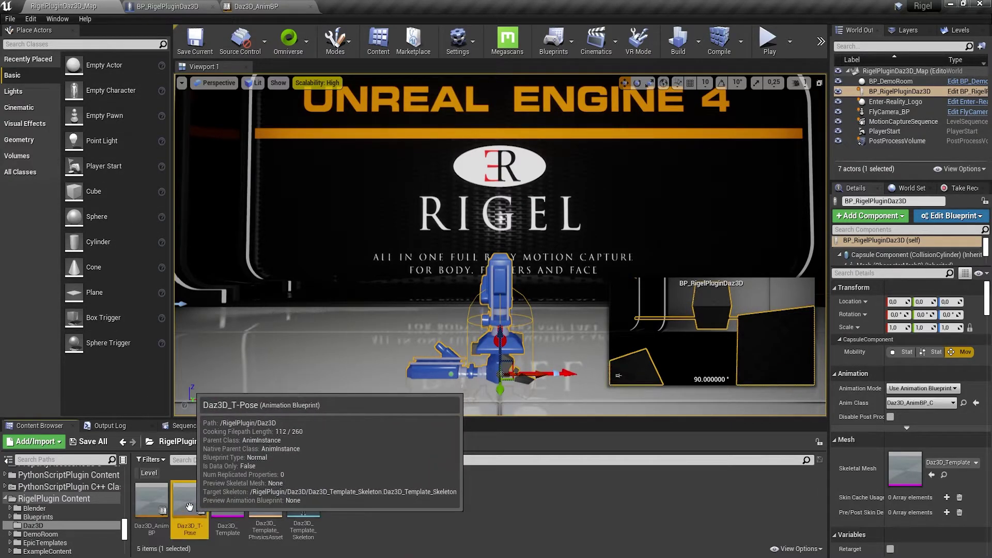
left_click(90, 5)
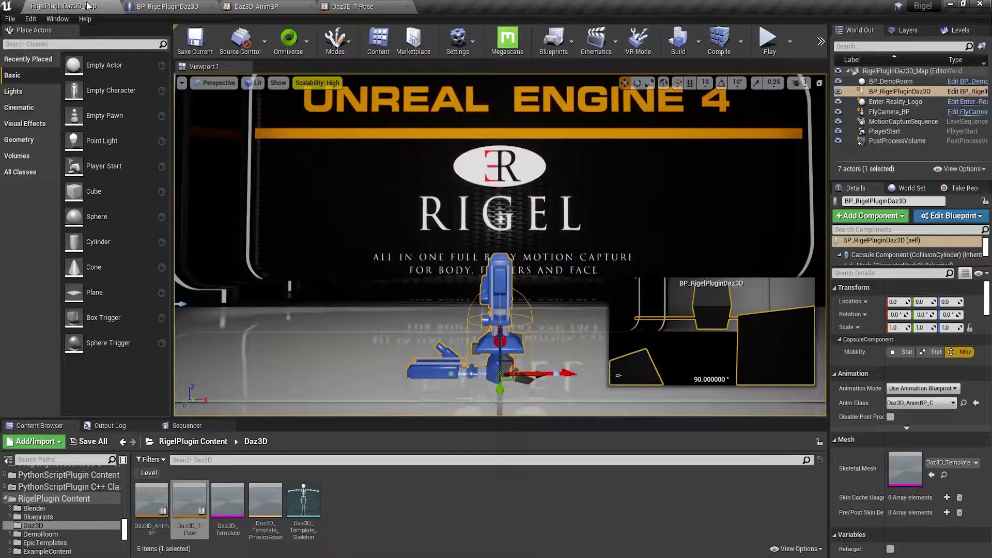
Step: Open the Genesis81Male skeletal mesh from the project's DazToUnreal folder and go to its skeleton
scroll(129, 512, "up", 10)
scroll(129, 512, "up", 10)
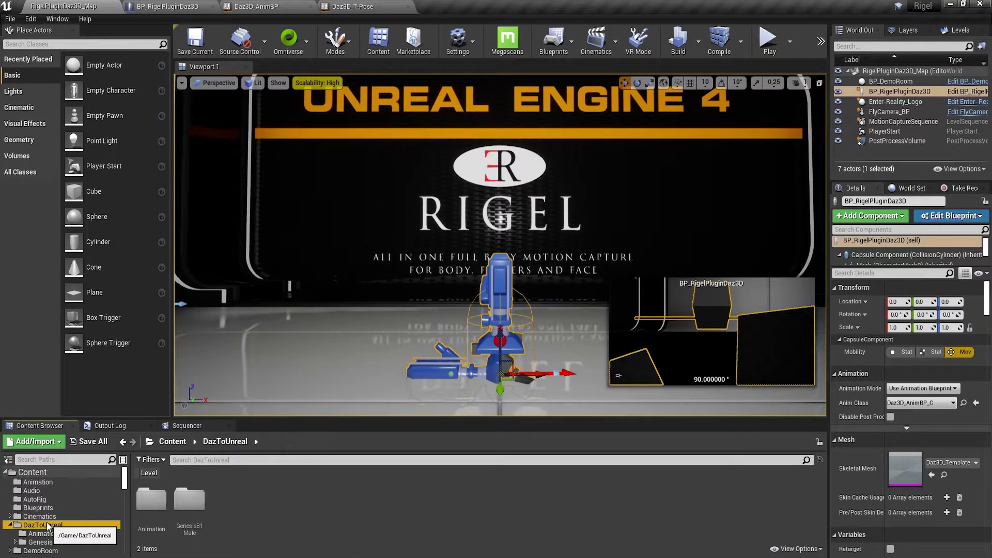
left_click(41, 543)
double_click(226, 505)
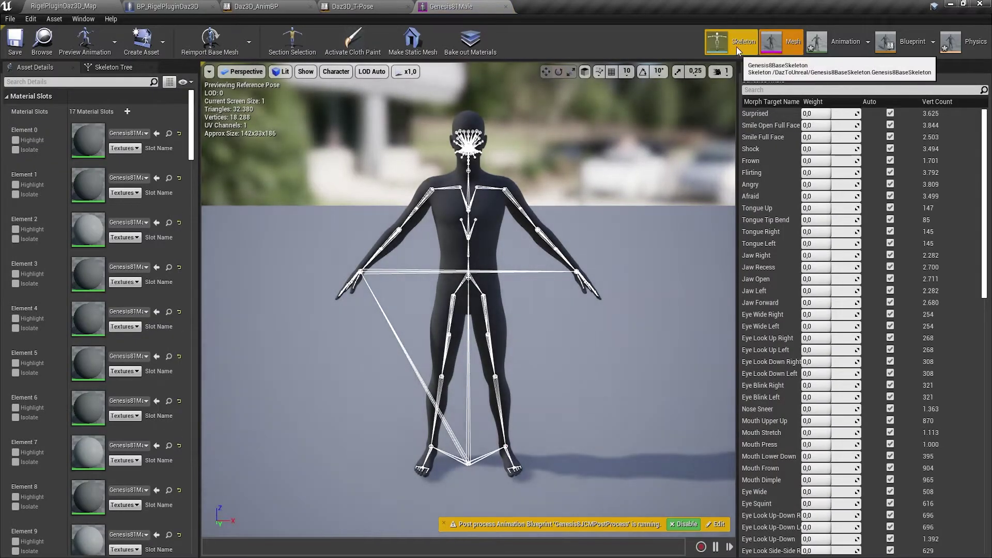
left_click(737, 46)
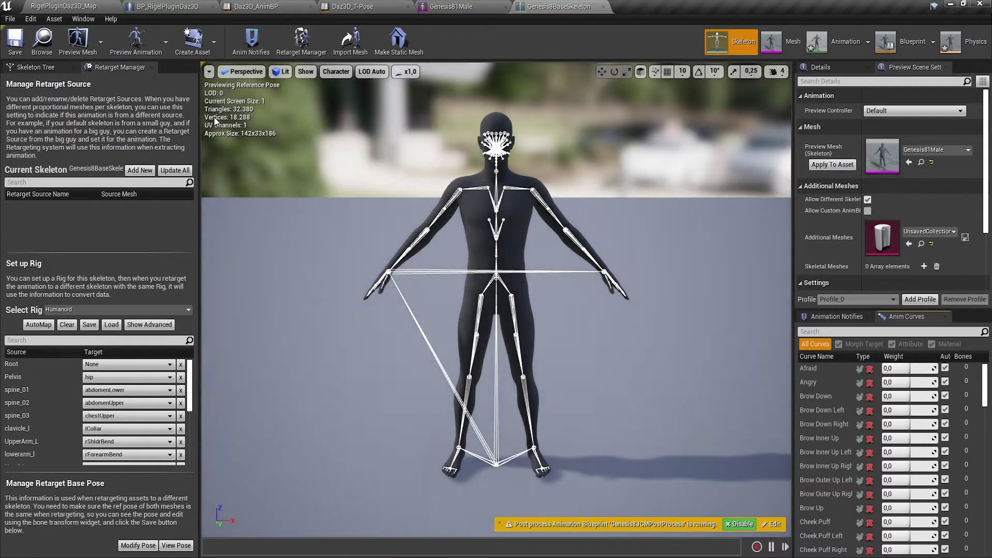
Step: Locate the Genesis8BaseSkeleton asset in DazToUnreal Content and select it
left_click(50, 55)
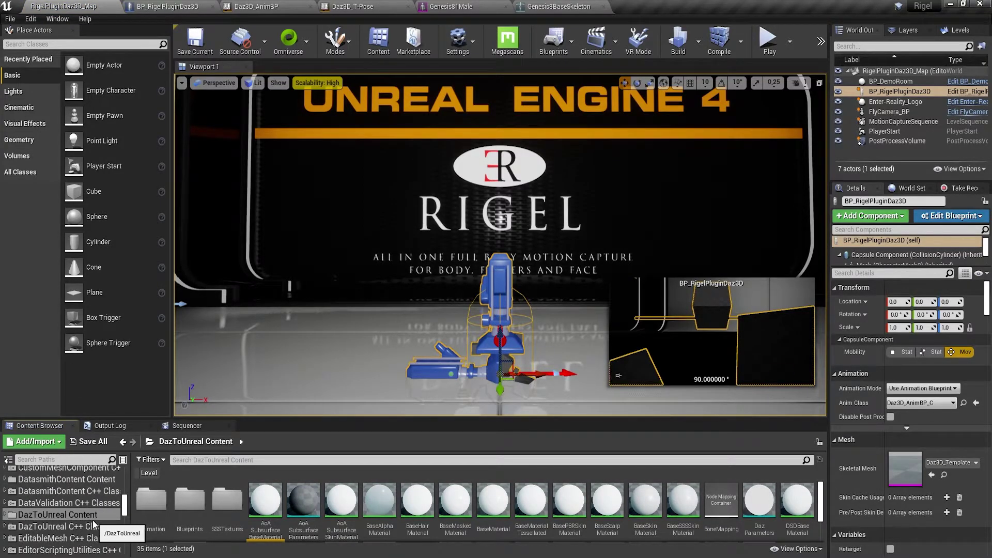
scroll(98, 515, "up", 4)
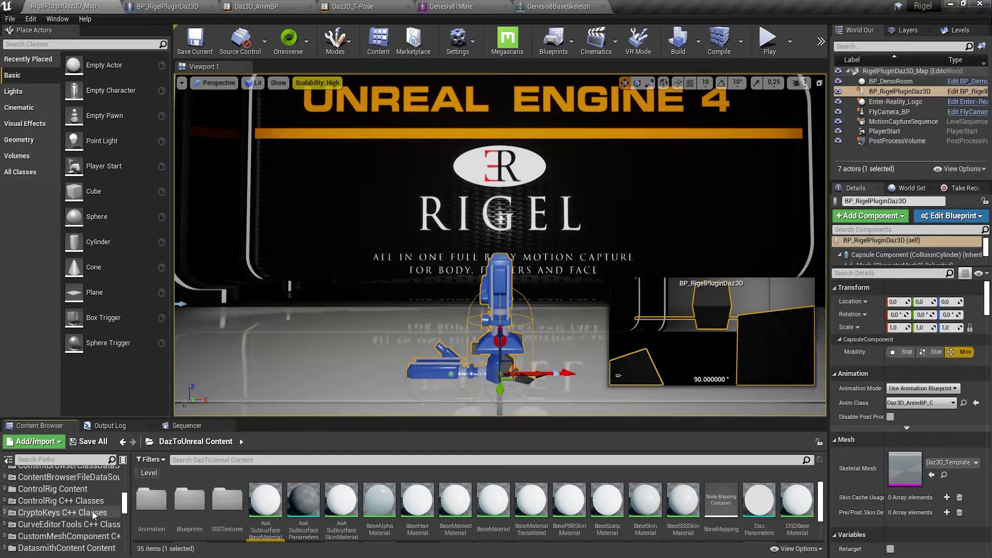
scroll(93, 515, "down", 3)
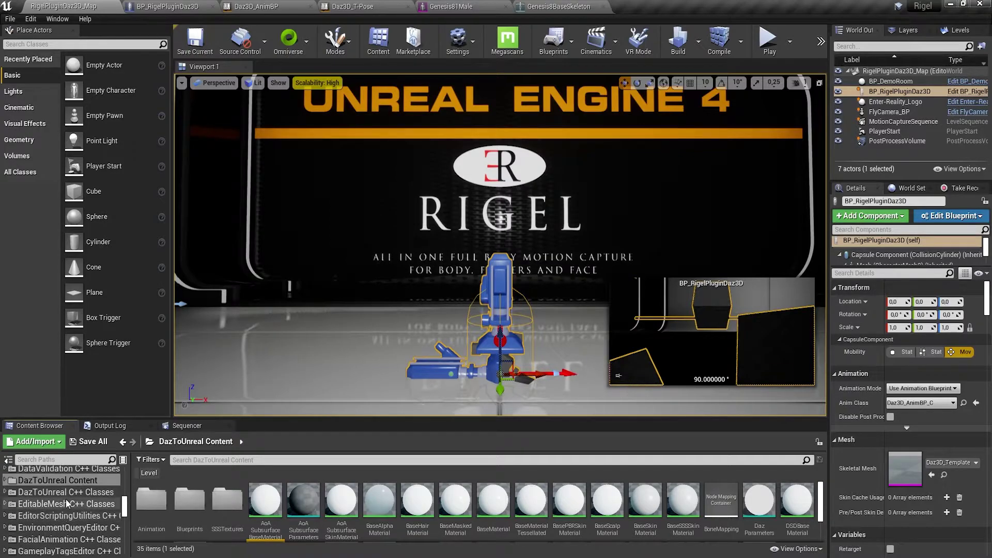
scroll(512, 518, "down", 2)
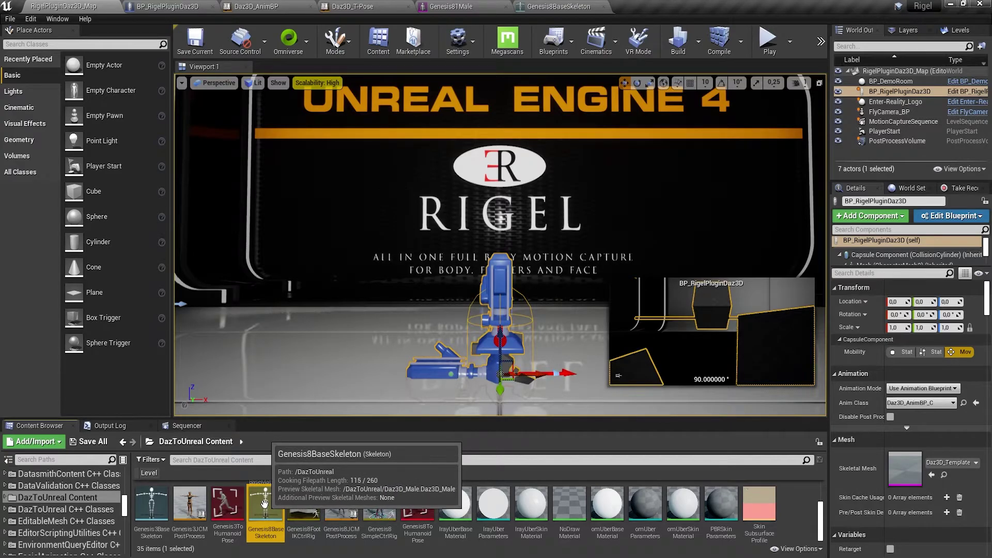
Step: Set the target skeleton of the Daz3D_T-Pose animation blueprint to Genesis8BaseSkeleton, and compile and save it
left_click(379, 5)
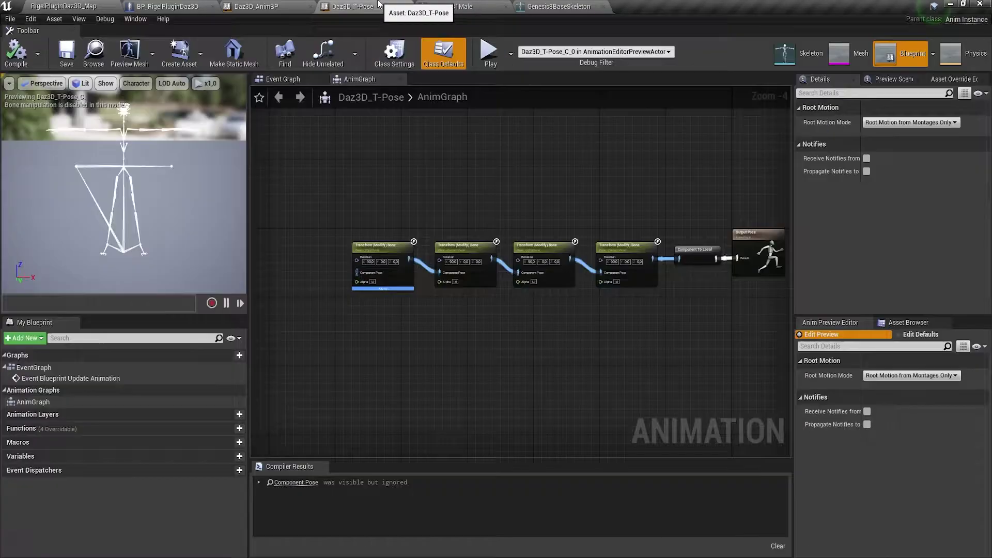
left_click(385, 55)
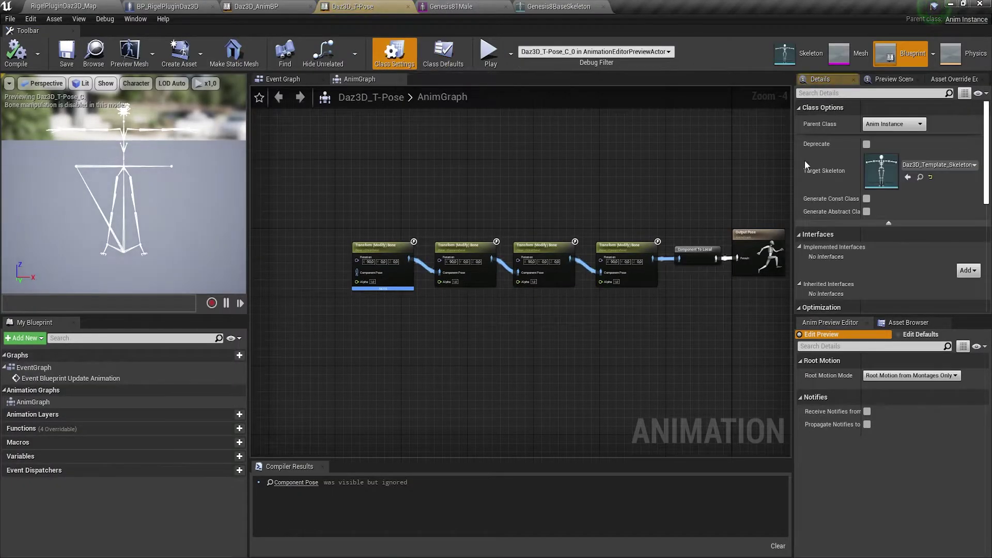
left_click(908, 177)
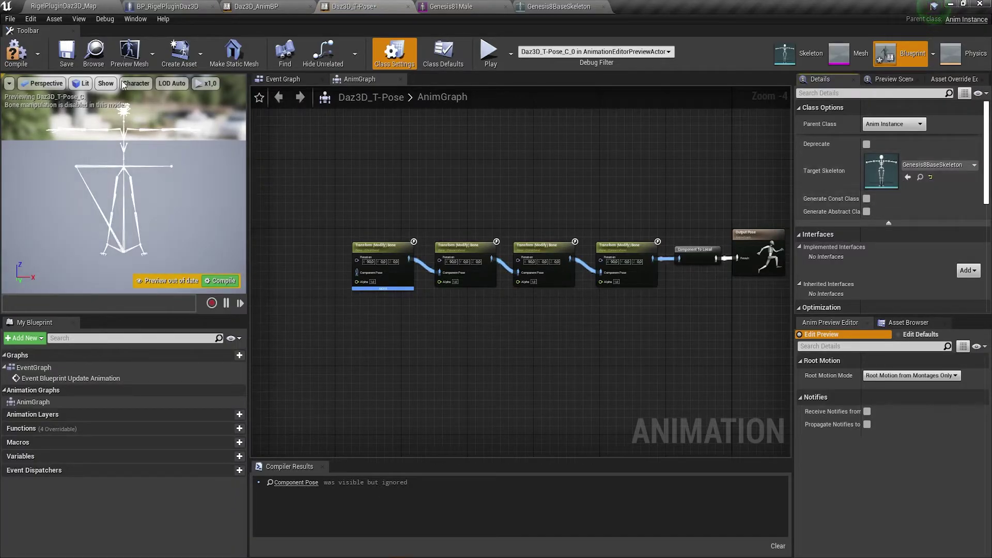
left_click(16, 52)
left_click(66, 56)
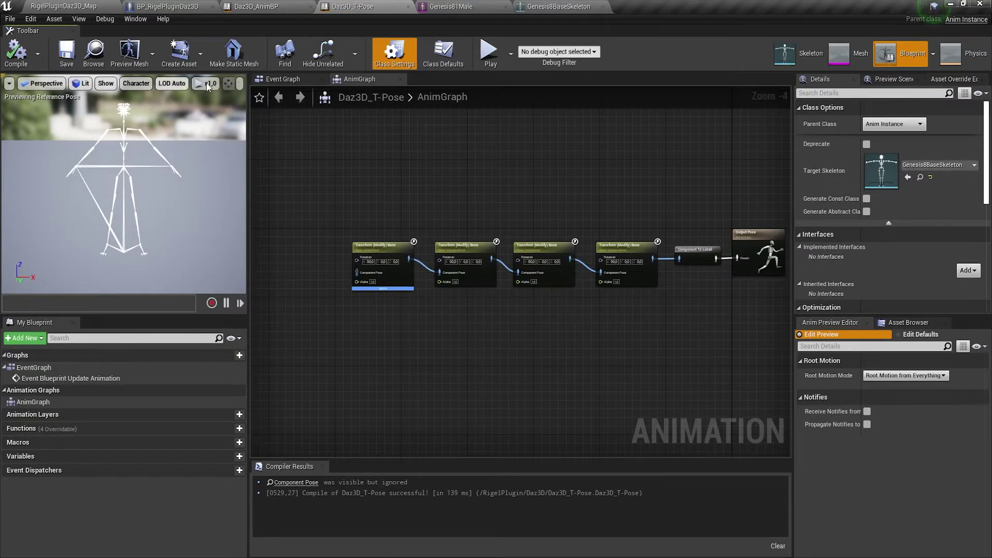
Step: Set the target skeleton of the Daz3D_AnimBP animation blueprint to Genesis8BaseSkeleton, and compile and save it
left_click(249, 4)
left_click(403, 55)
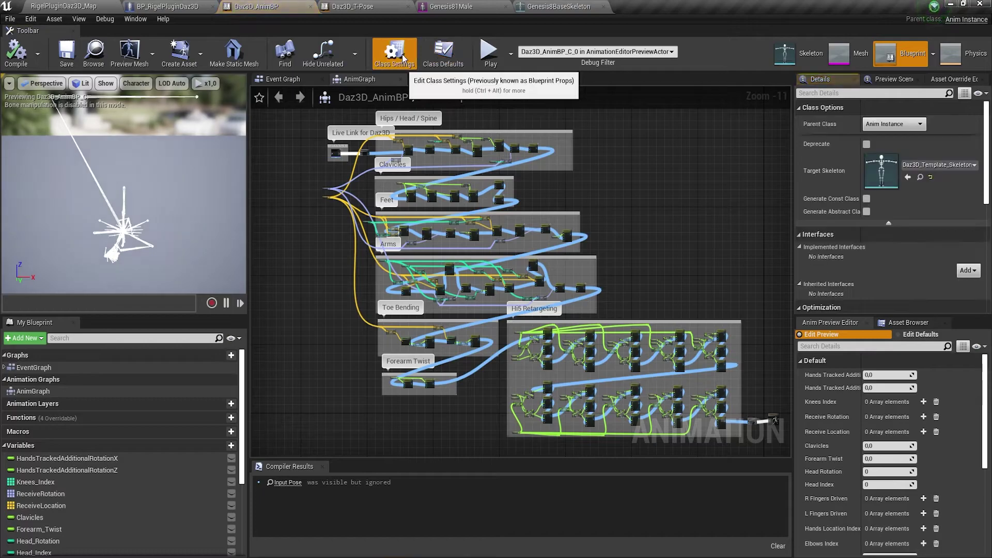
left_click(908, 177)
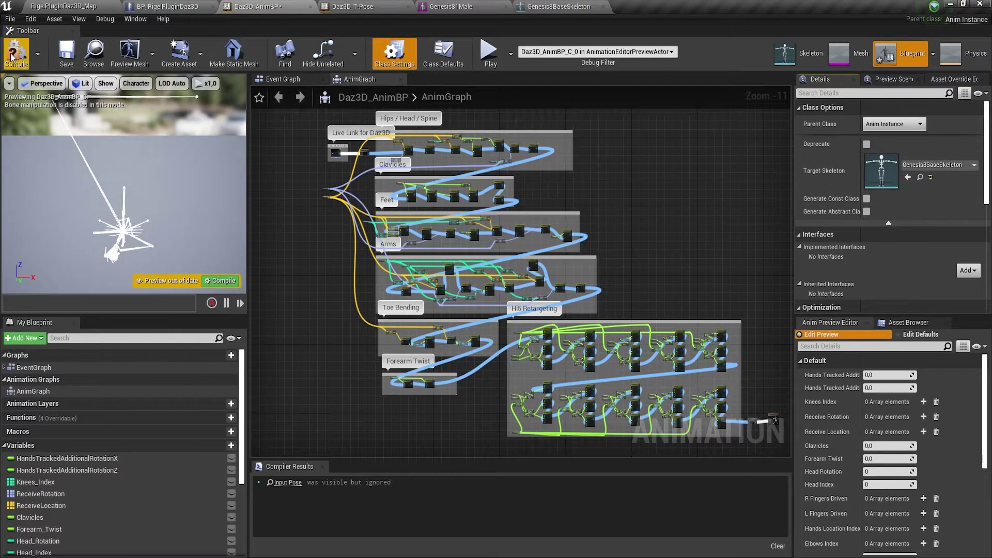
left_click(30, 66)
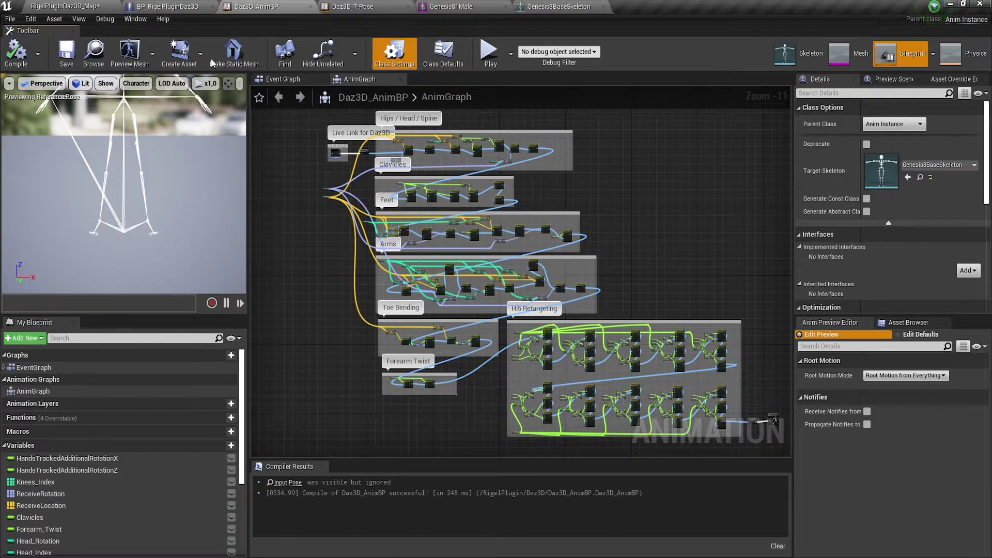
Step: Close the Daz3D_AnimBP, Daz3D_T-Pose and Genesis8BaseSkeleton editors
middle_click(271, 3)
middle_click(270, 5)
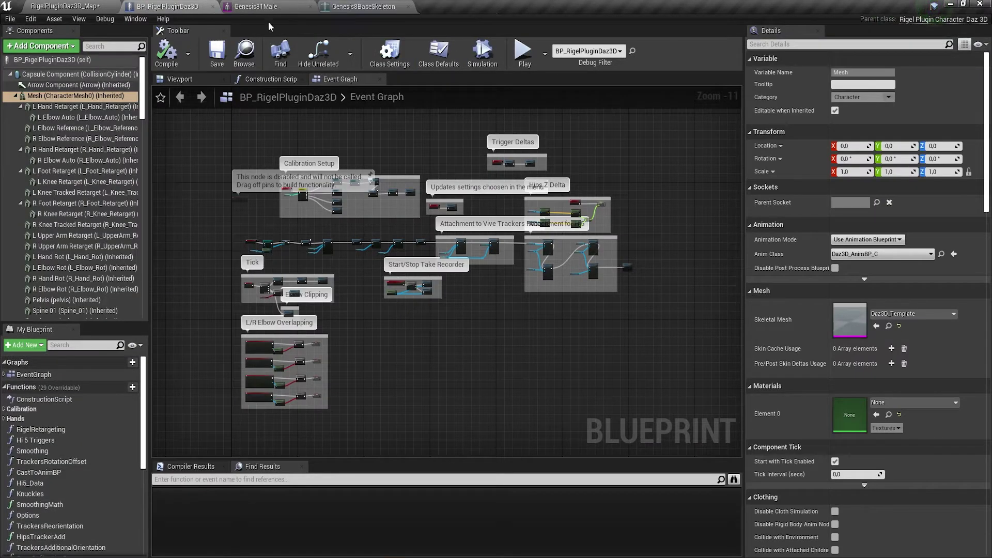
left_click(359, 7)
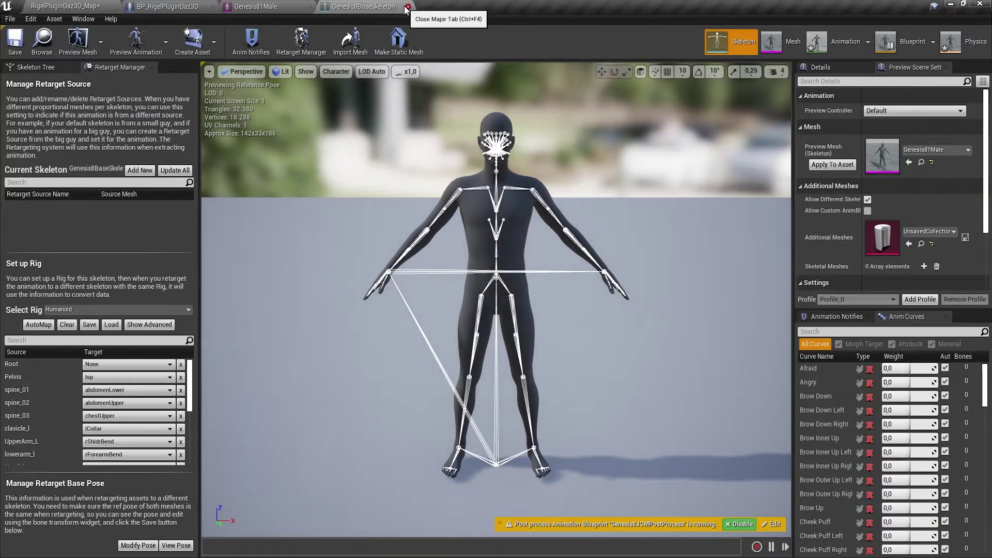
middle_click(385, 7)
Step: Locate the Genesis81Male skeletal mesh in the project content and return to the Mesh component of BP_RigelPluginDaz3D
left_click(170, 6)
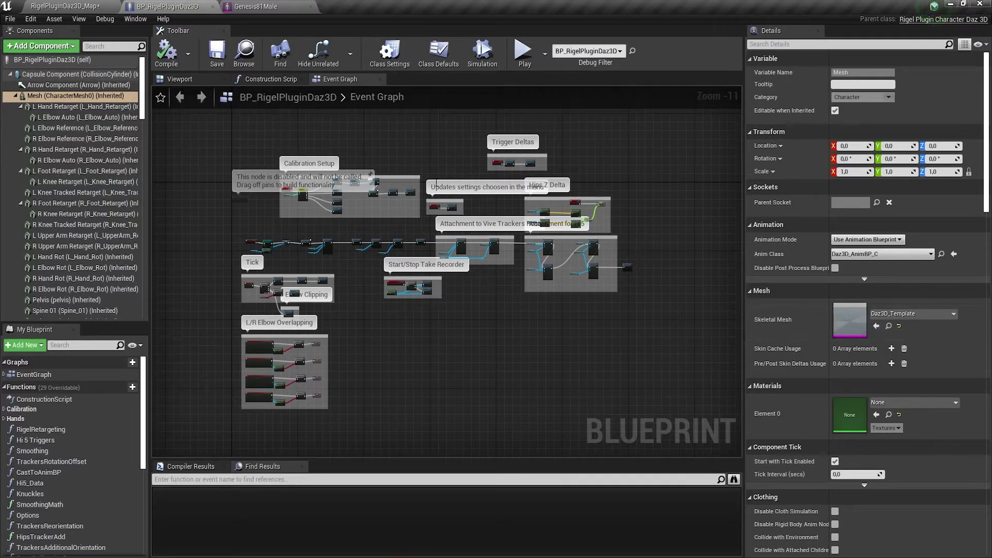
left_click(275, 7)
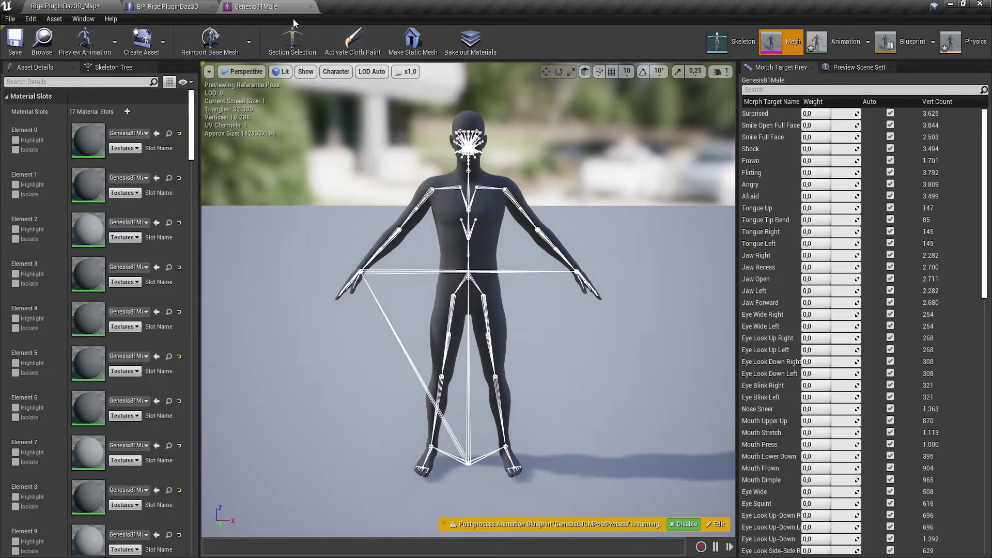
left_click(67, 6)
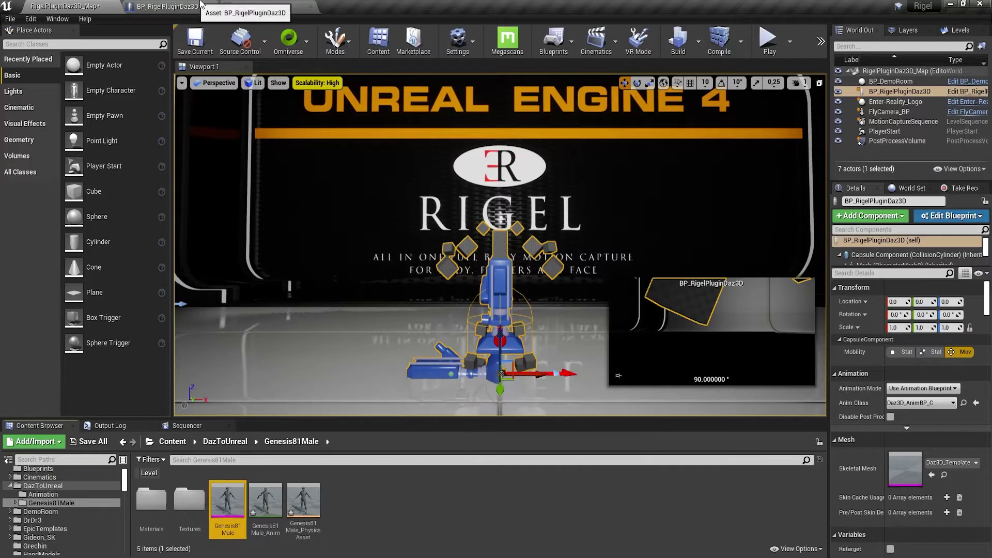
left_click(168, 6)
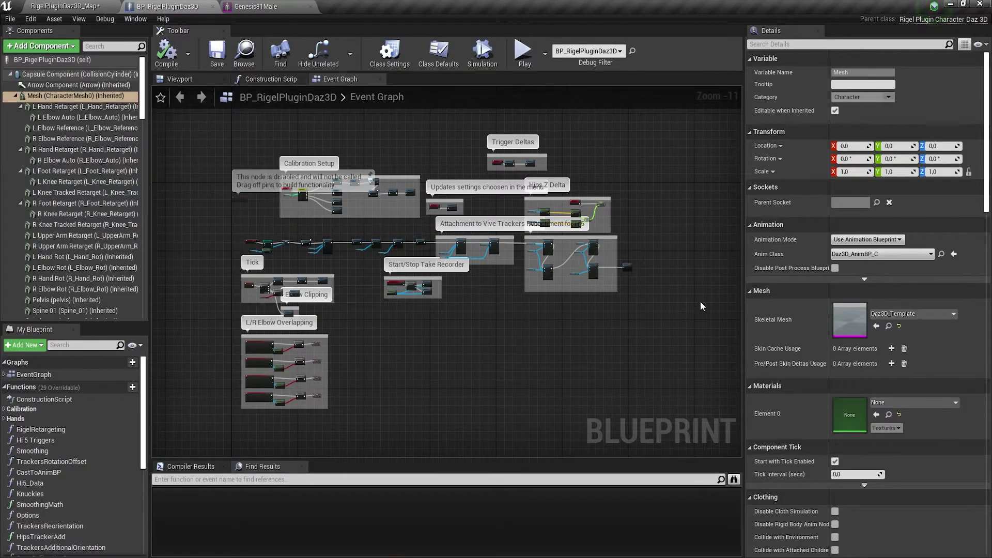
Step: Assign the Genesis81Male skeletal mesh to the Mesh and SK Reference components of BP_RigelPluginDaz3D, and compile and save the blueprint
left_click(877, 326)
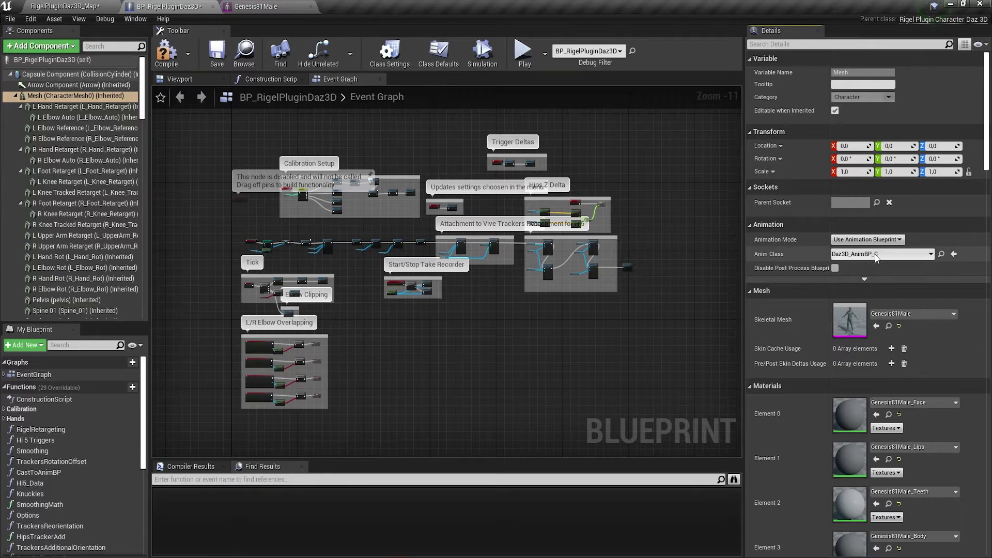
scroll(56, 231, "down", 5)
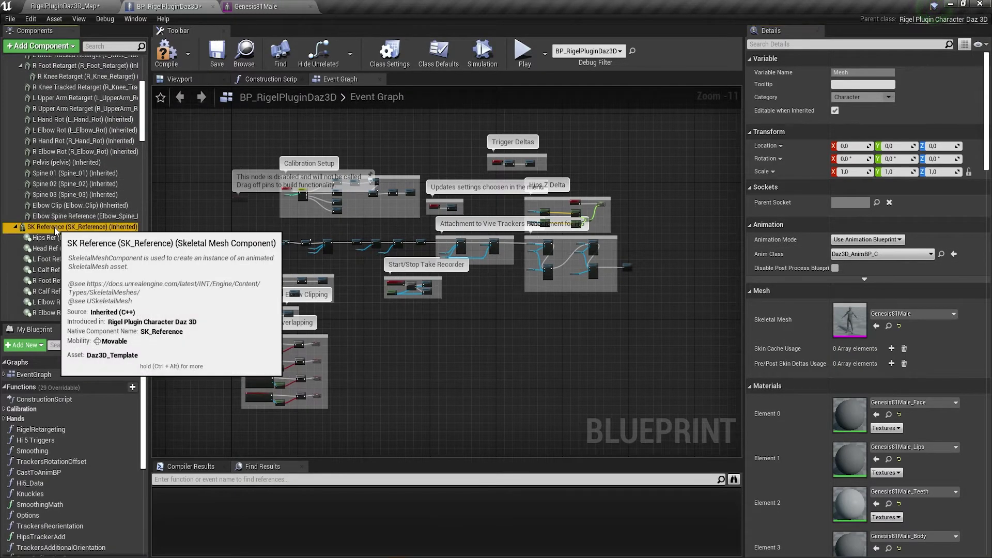
left_click(56, 228)
left_click(876, 327)
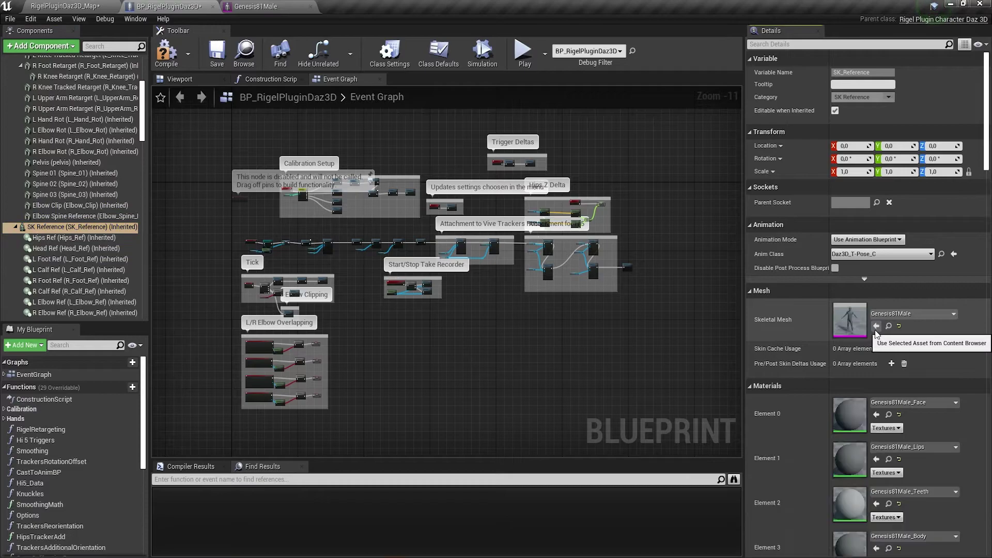
left_click(175, 58)
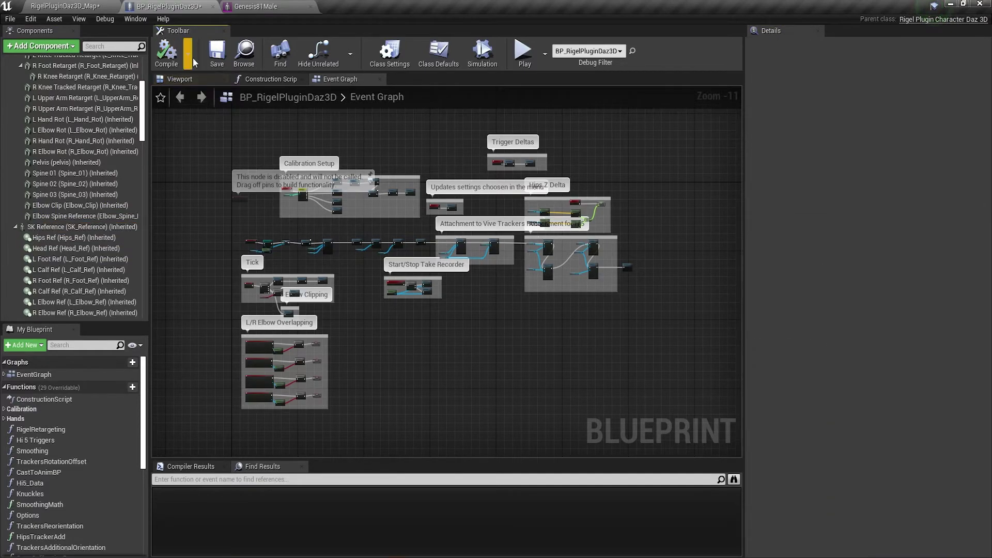
left_click(215, 54)
Step: Open the Daz3D_AnimBP animation blueprint and review the whole AnimGraph, including its Live Link for Daz3D section
left_click(93, 5)
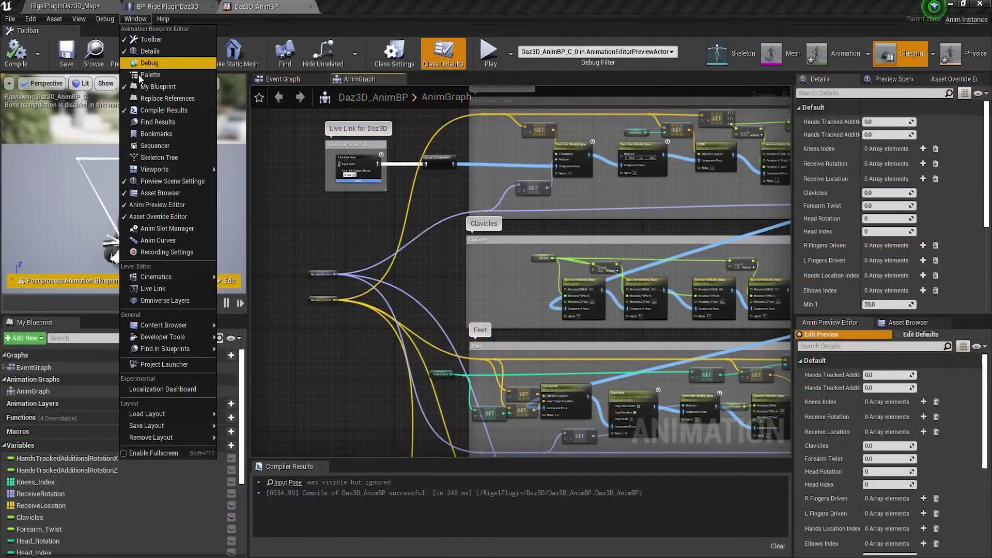
mouse_move(155, 169)
left_click(283, 187)
scroll(458, 263, "down", 6)
right_click_drag(459, 262, 425, 183)
scroll(552, 218, "down", 1)
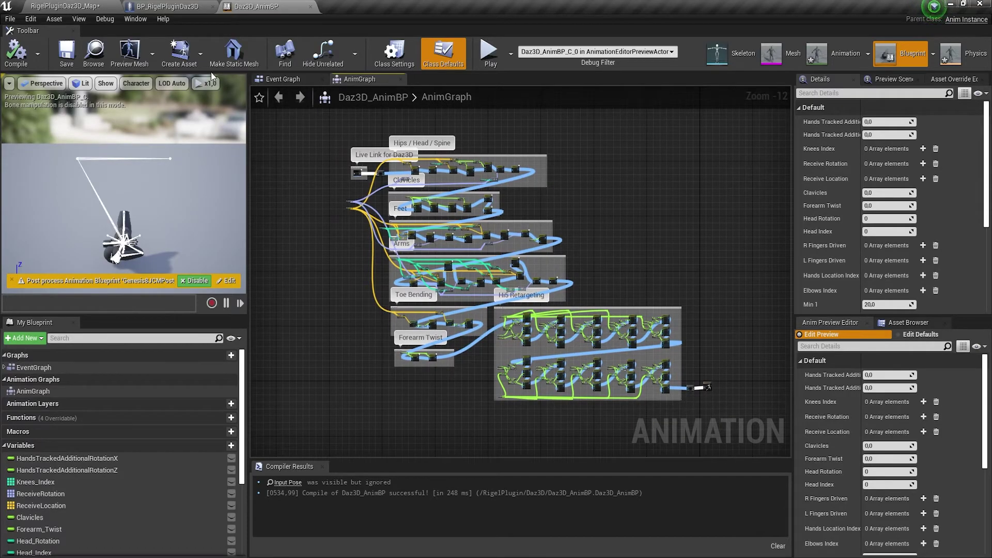
Step: Check the Apple AR Face Tracking source and its iPhone subject in the level editor's Live Link window, and close the window
left_click(93, 5)
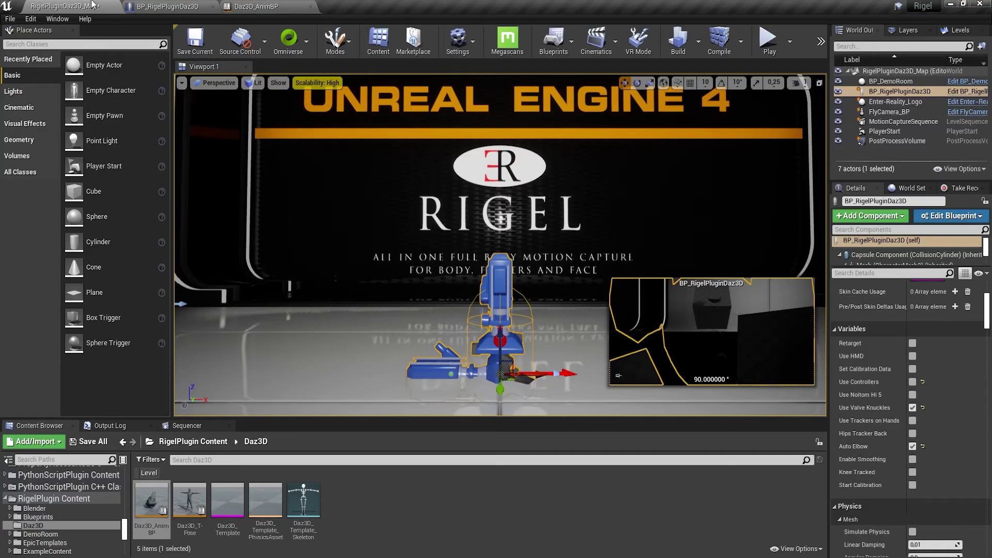
left_click(58, 18)
mouse_move(121, 44)
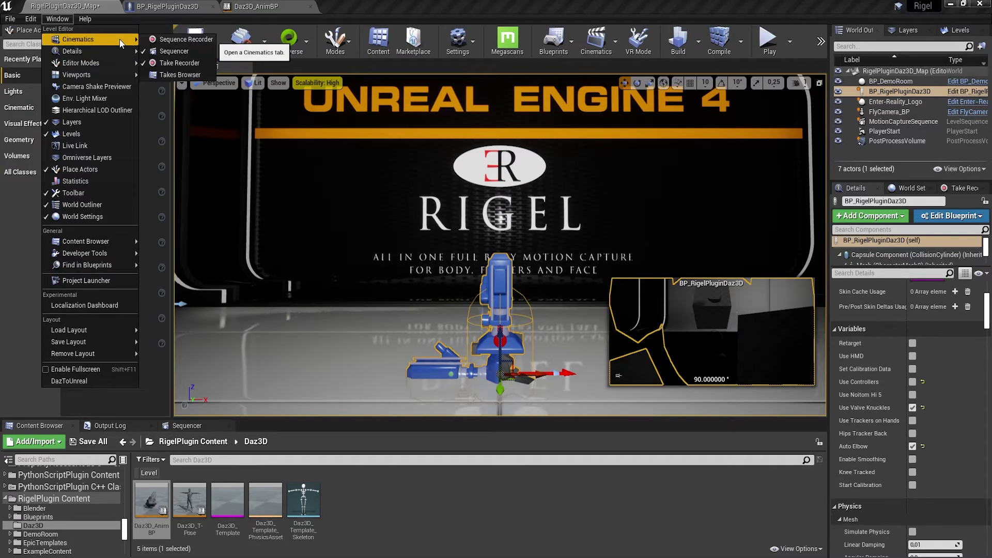
left_click(94, 146)
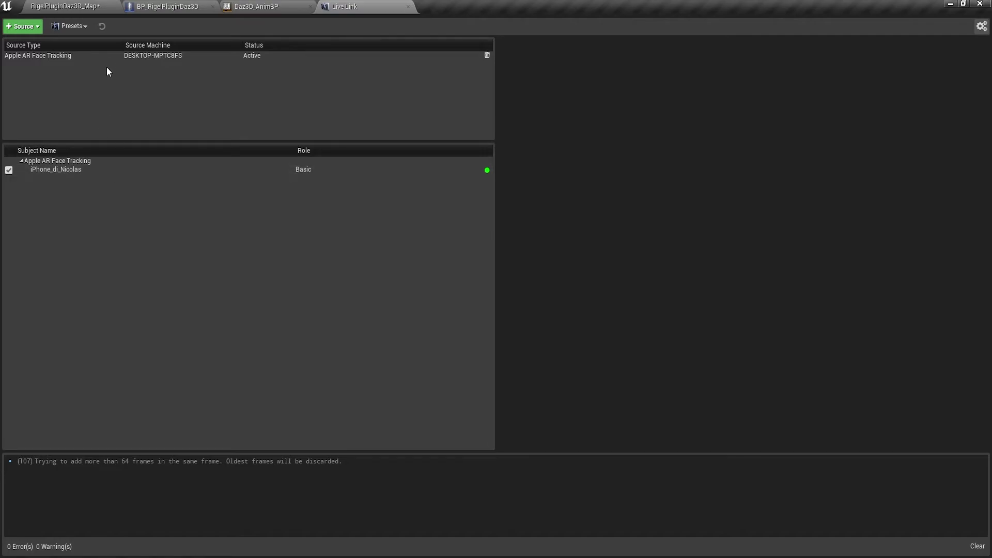
middle_click(364, 9)
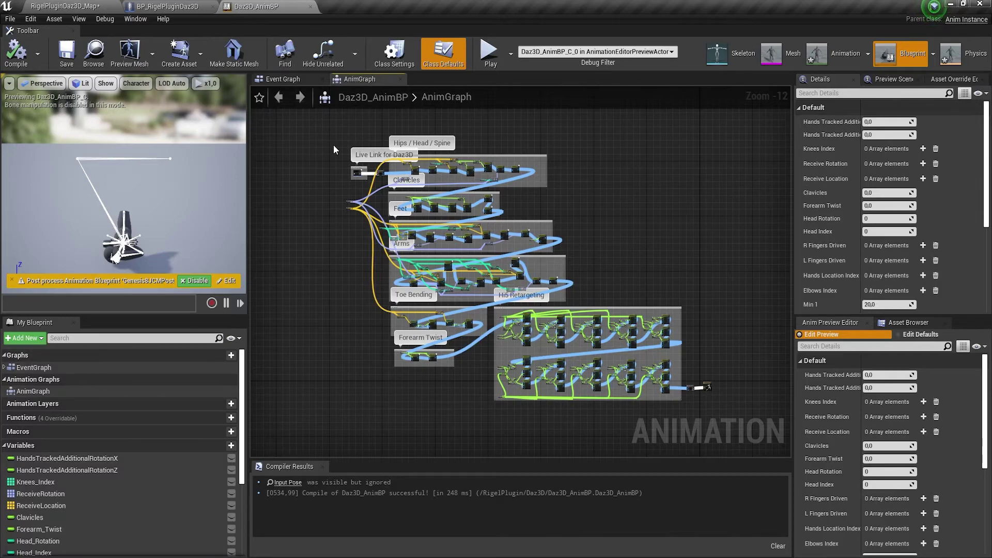
Step: Set the Live Link Pose node's subject name to the connected iPhone in the Daz3D_AnimBP AnimGraph, and compile the blueprint
scroll(342, 175, "up", 11)
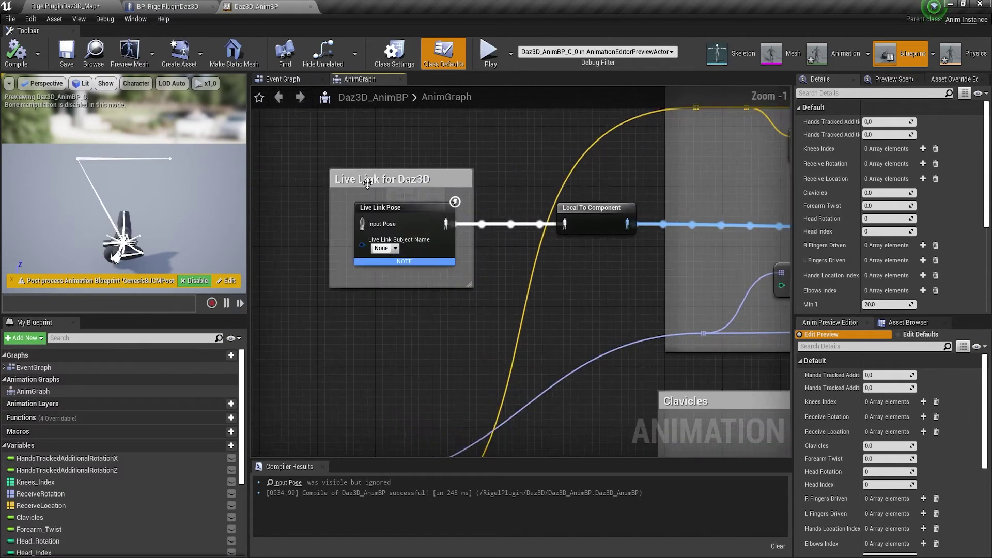
left_click(399, 250)
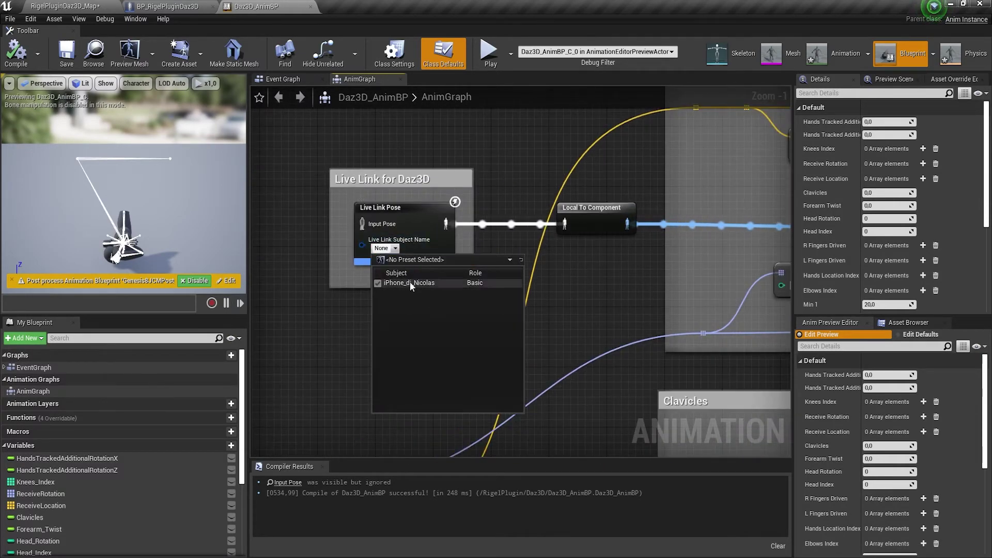
left_click(410, 282)
key("F7")
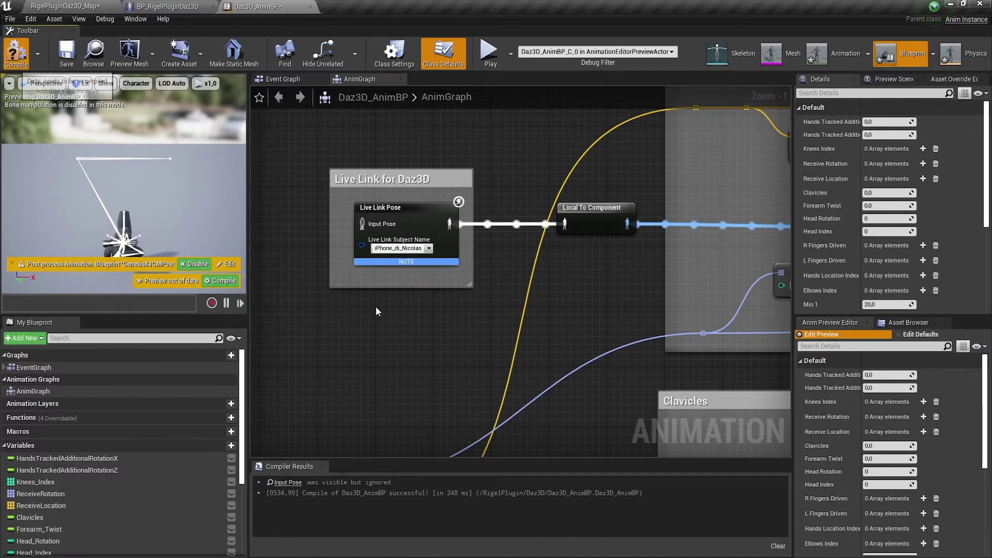
scroll(380, 308, "down", 8)
scroll(382, 303, "down", 1)
right_click_drag(577, 347, 488, 200)
scroll(489, 200, "down", 1)
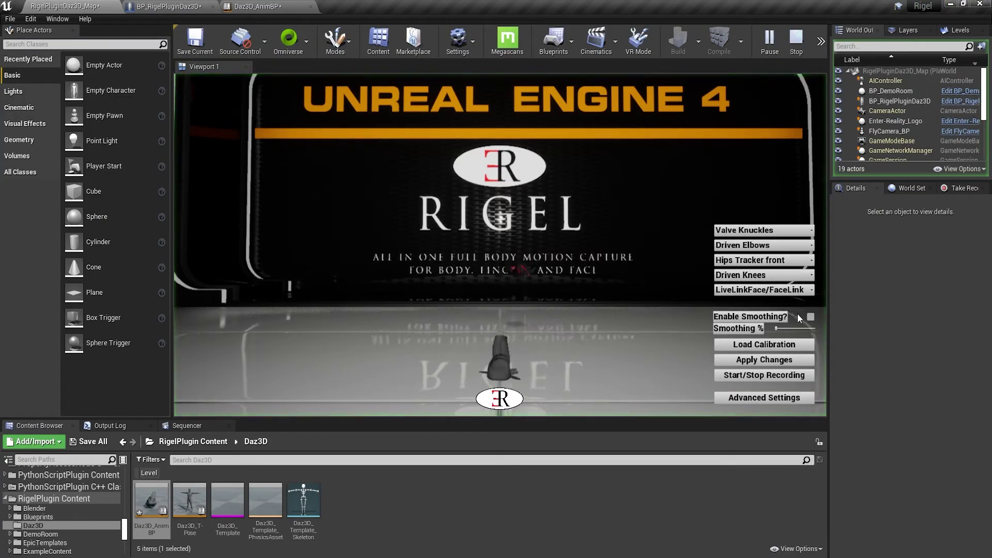
Step: Enable smoothing in the running level's Rigel settings and raise the smoothing percentage to about two thirds of its range
left_click(808, 317)
left_click(797, 329)
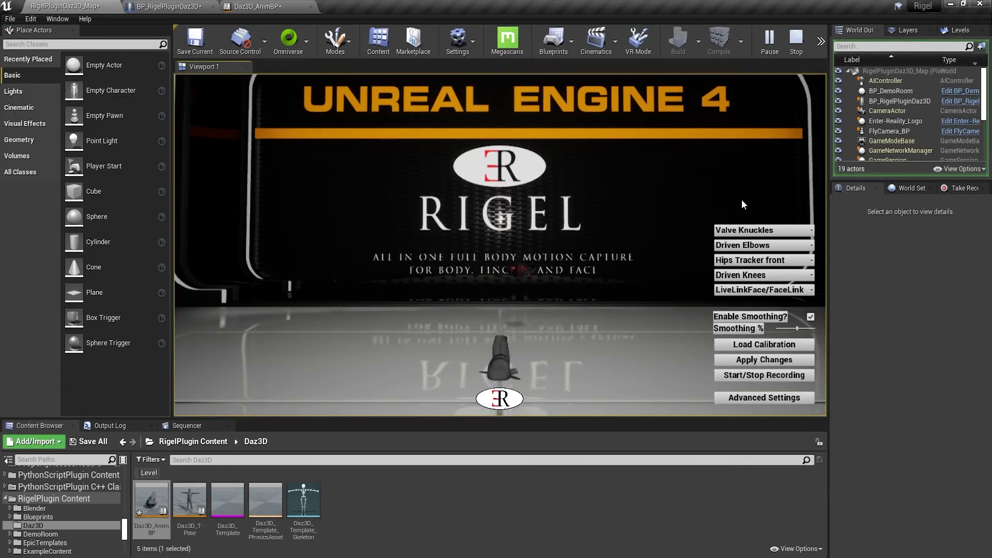